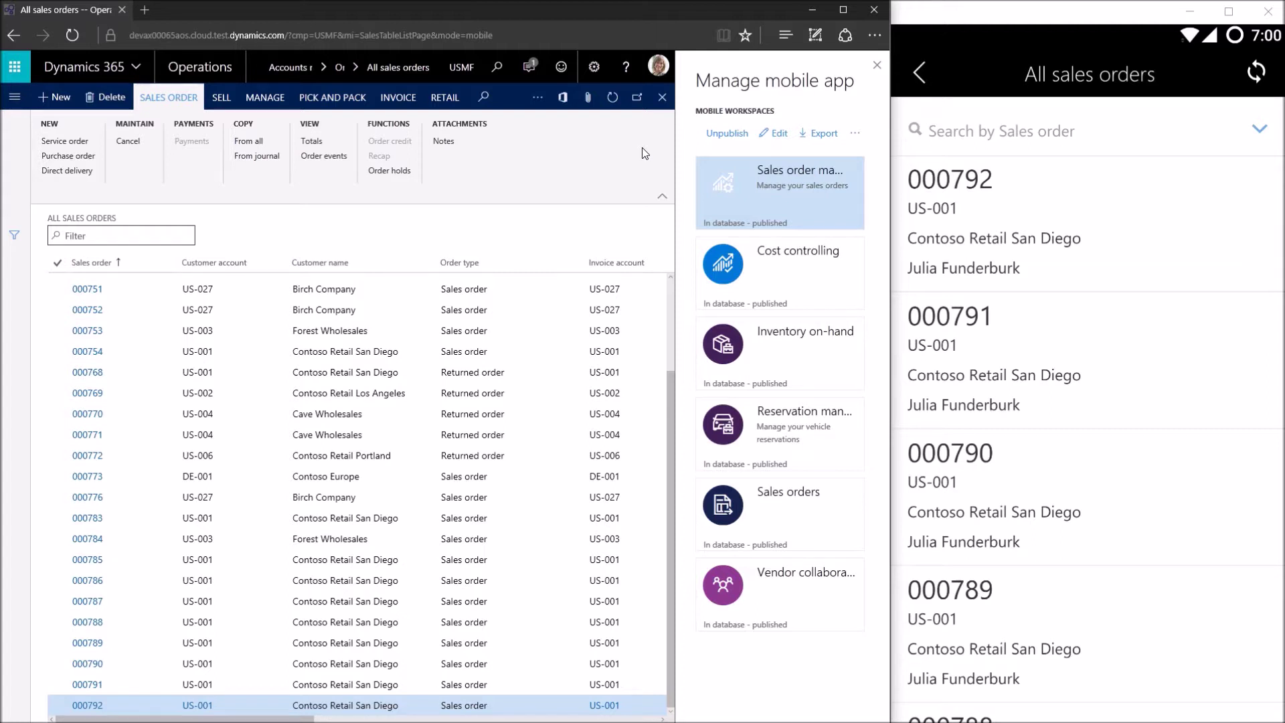
Edit the Sales order management mobile workspace and open its All sales orders page for editing.
drag(1001, 497, 1014, 529)
click(767, 137)
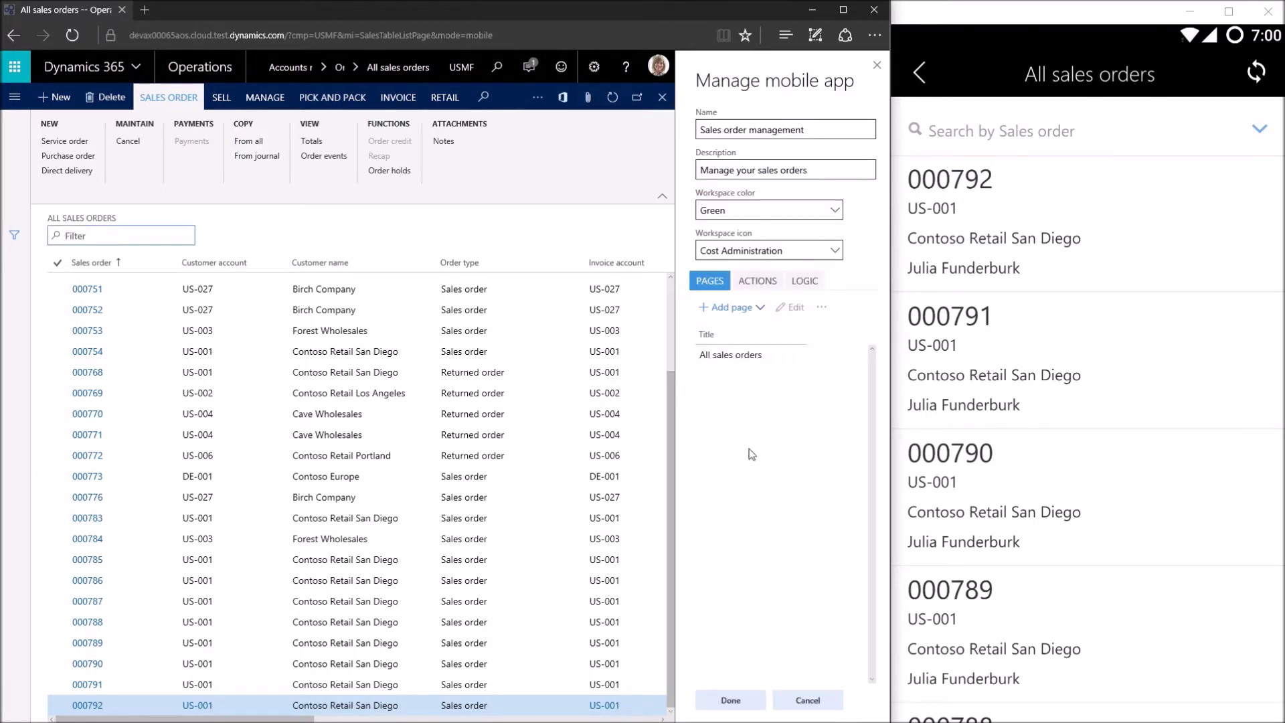
click(776, 359)
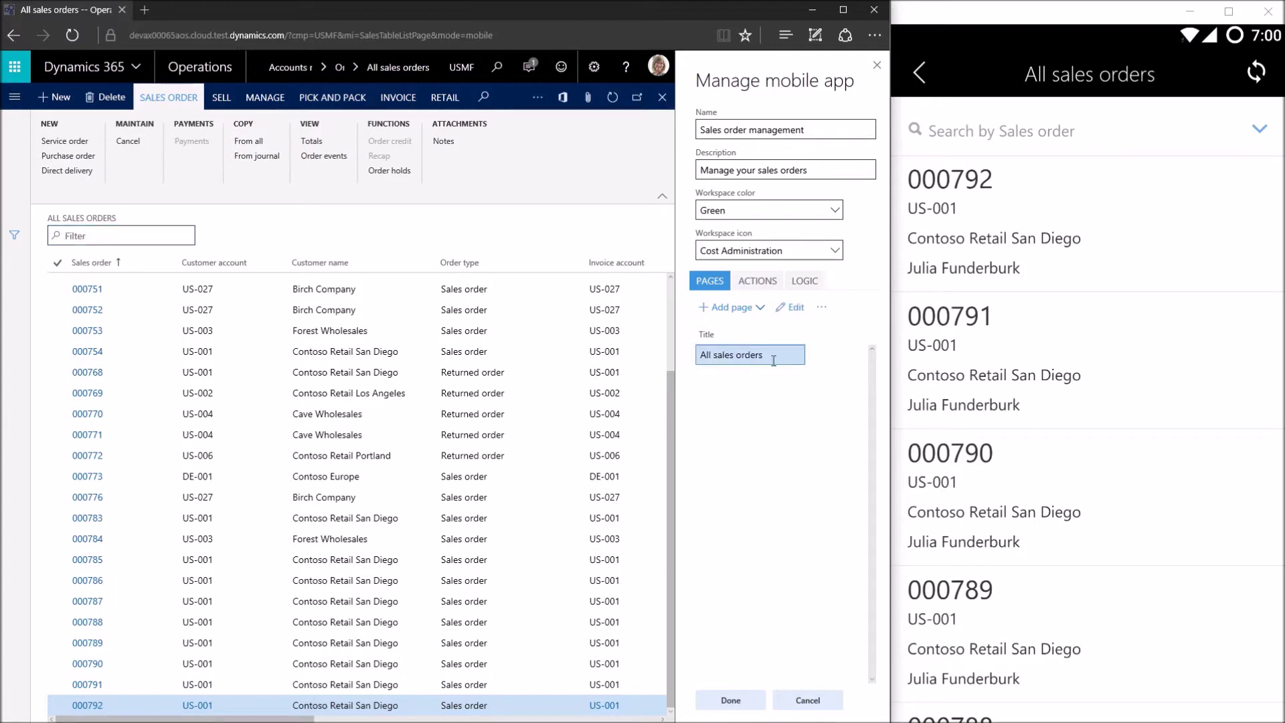
click(792, 309)
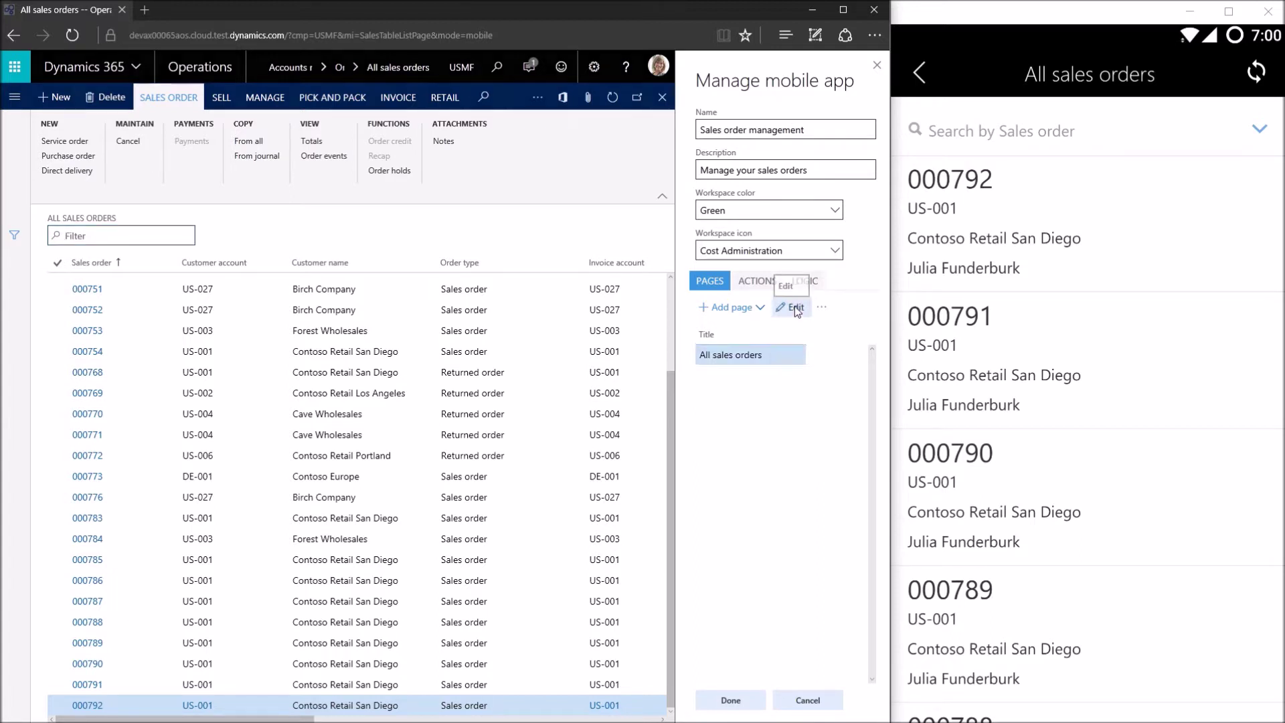
Set the display style of the Grid list on the All sales orders page to Card.
click(780, 331)
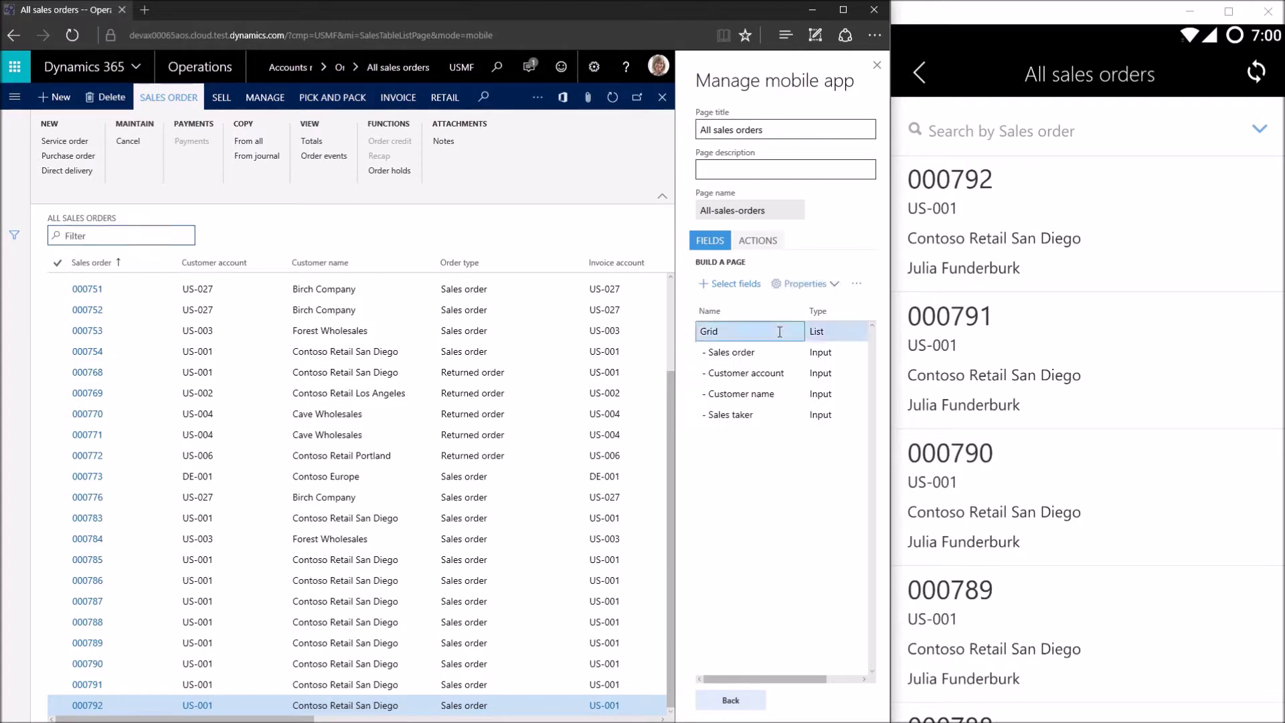
click(824, 287)
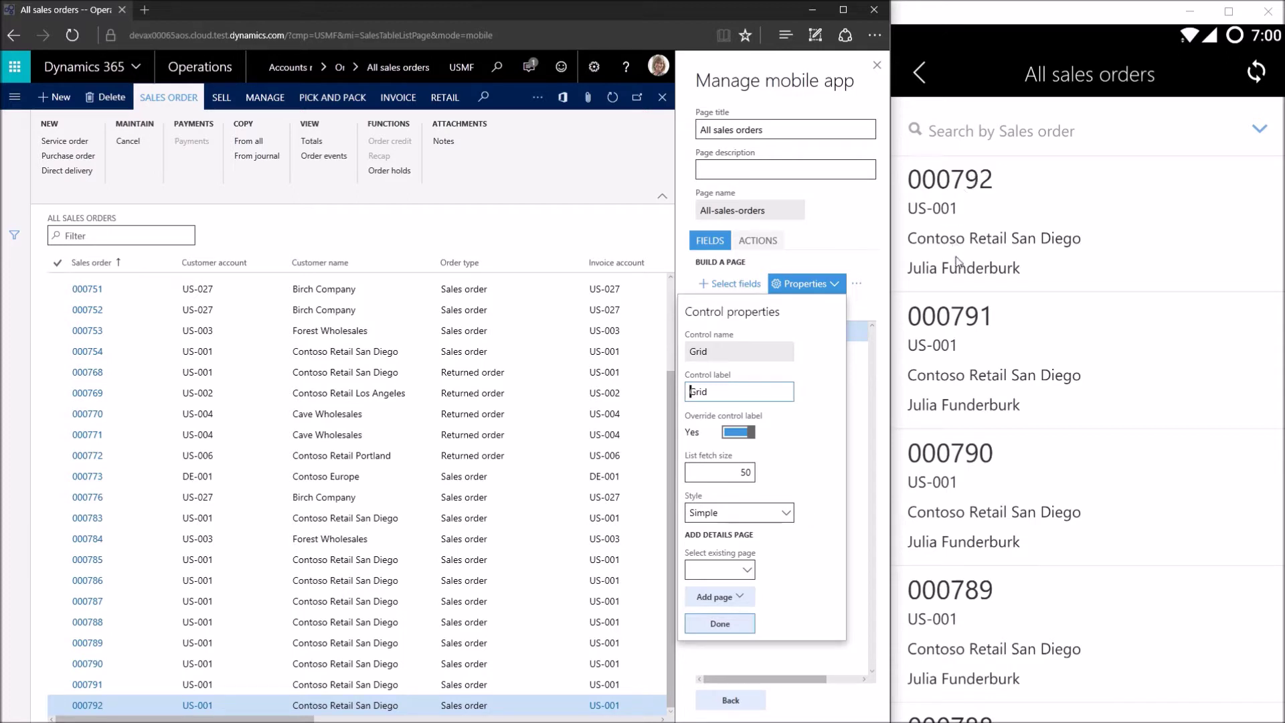
click(784, 513)
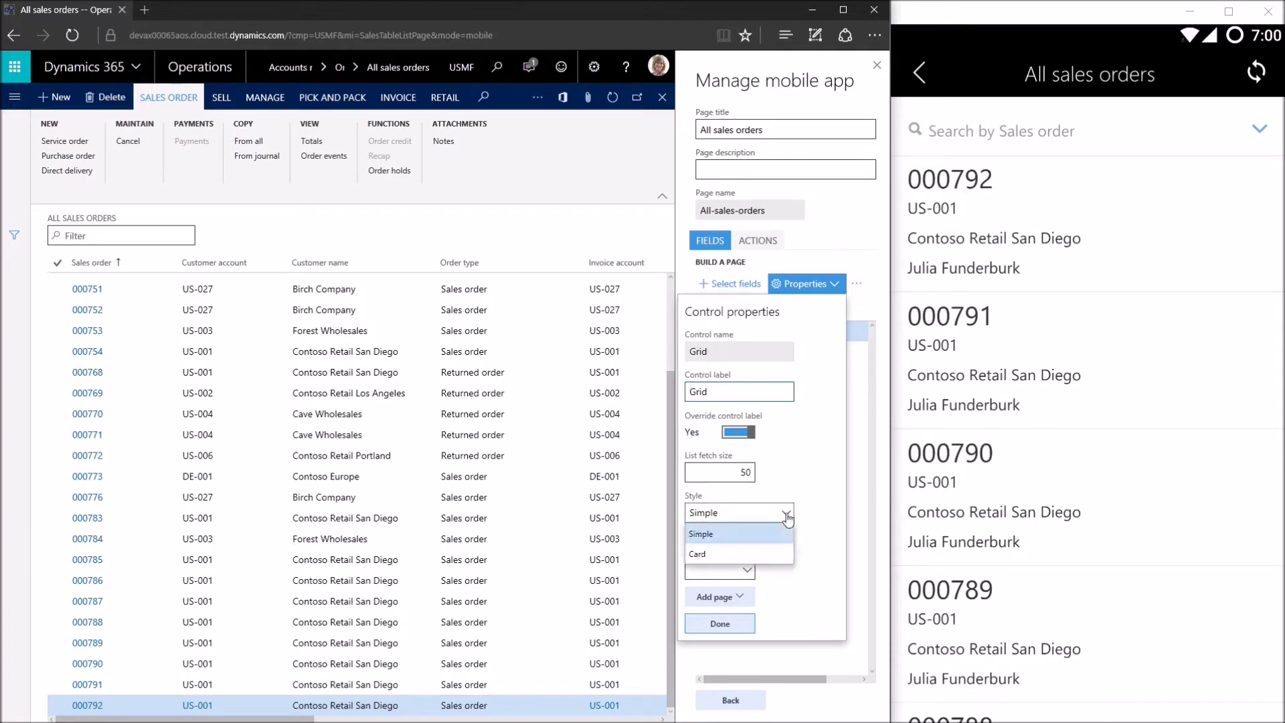
click(779, 554)
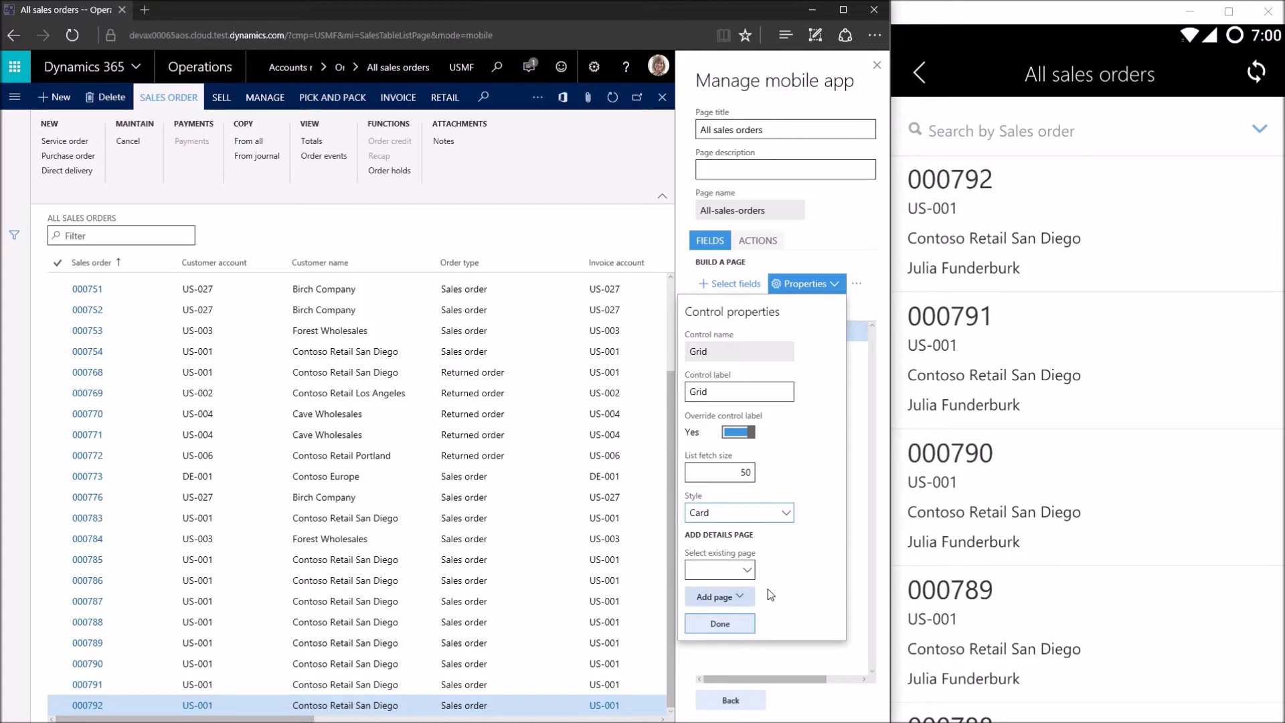
Add a new details page titled "Sales order details" to the Grid list.
click(747, 570)
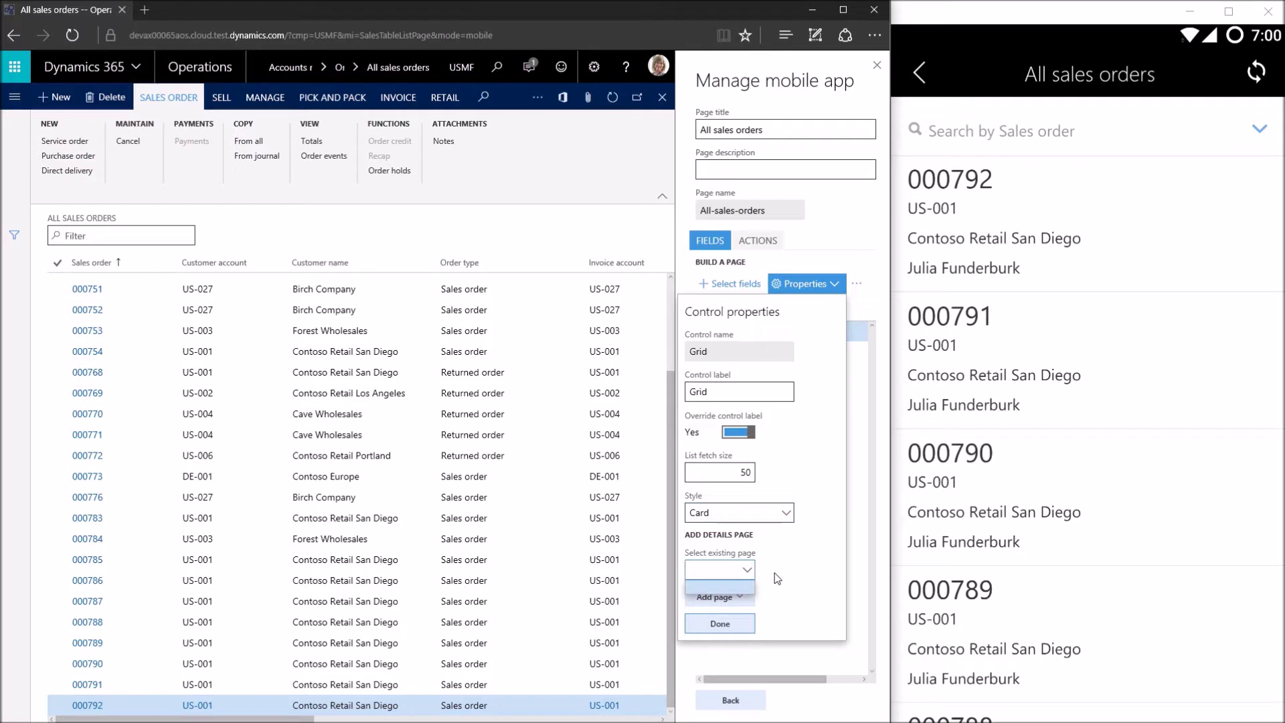
click(768, 568)
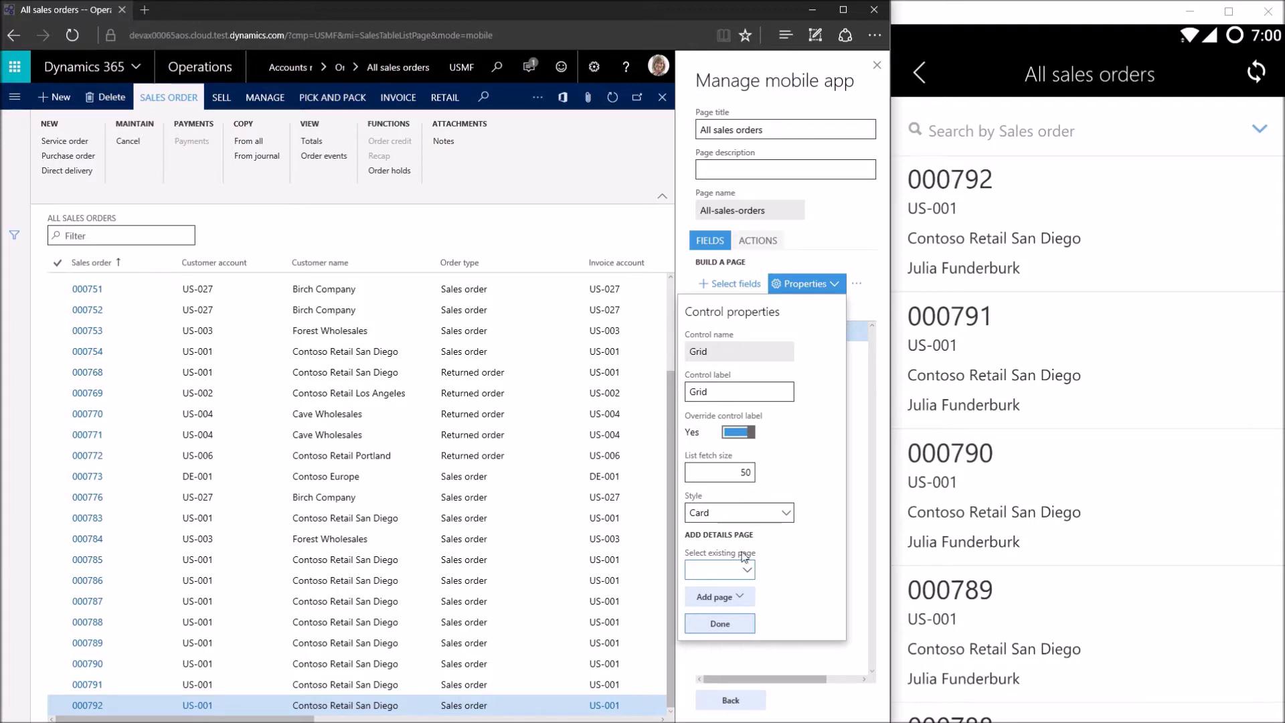
click(731, 597)
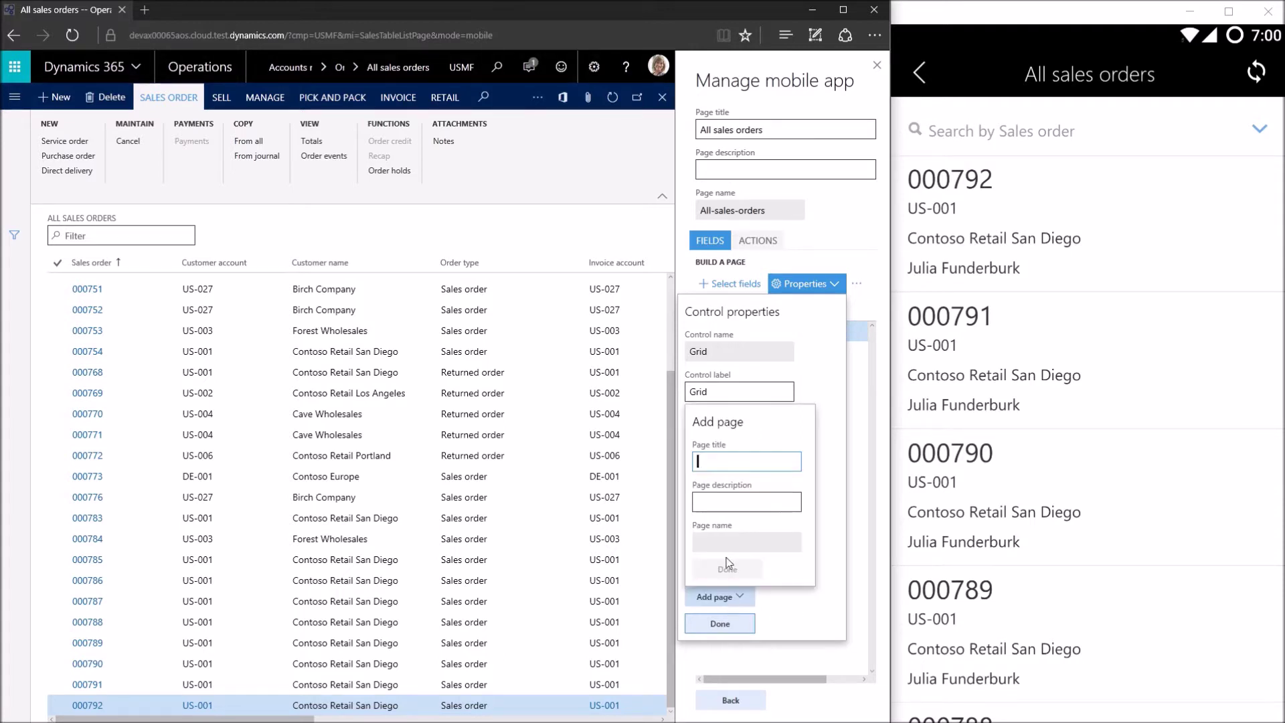
click(731, 467)
text(Sa)
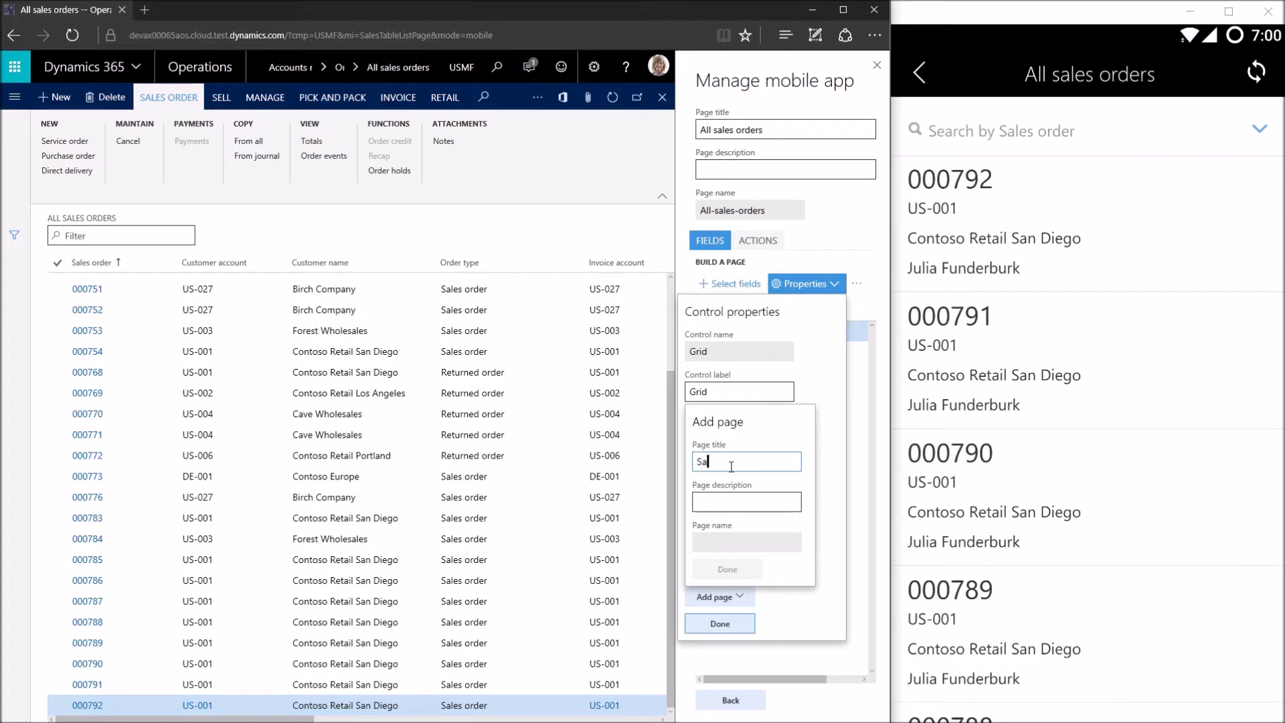
text(les order details)
key(Tab)
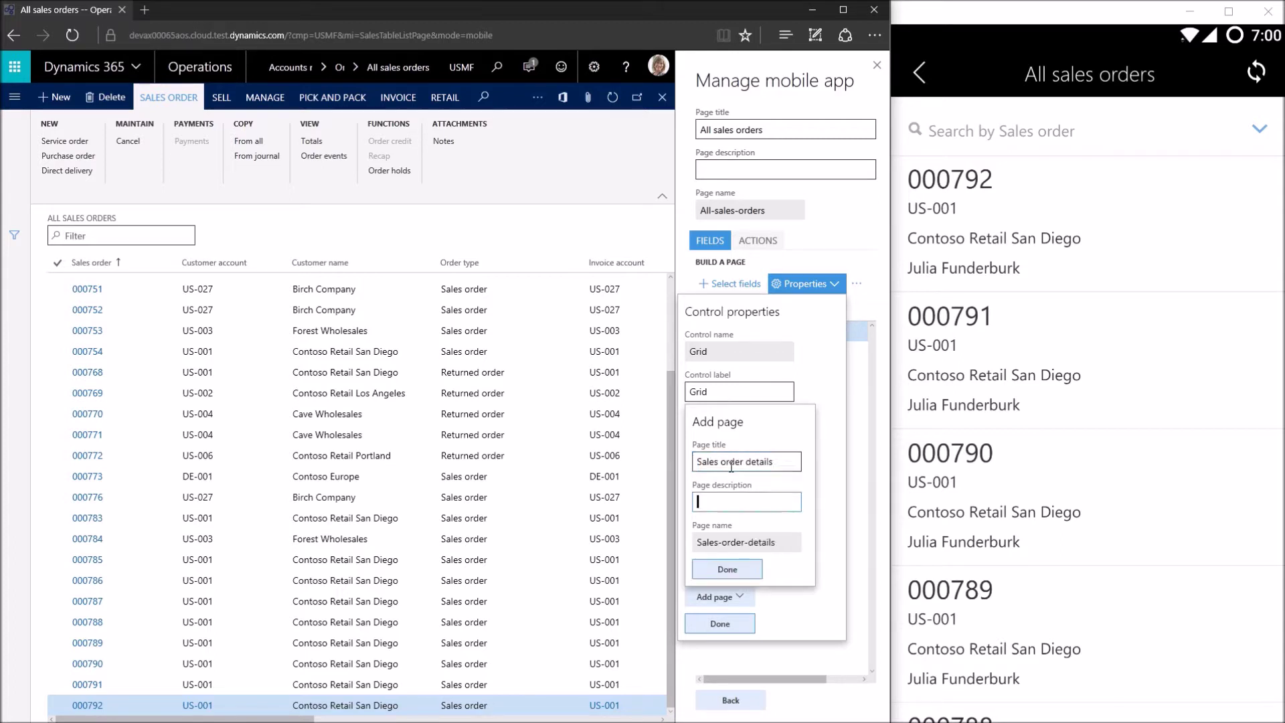
click(740, 571)
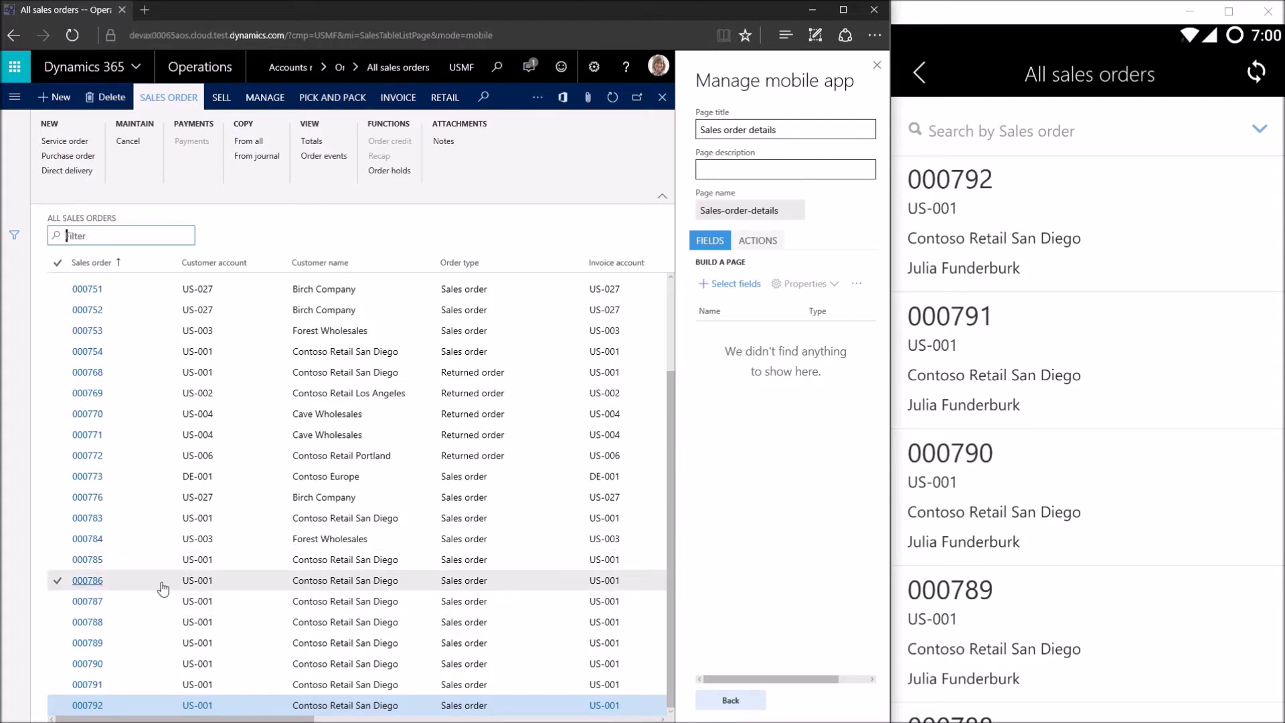
View the details form of the last order in the All sales orders list and return to the list.
click(88, 705)
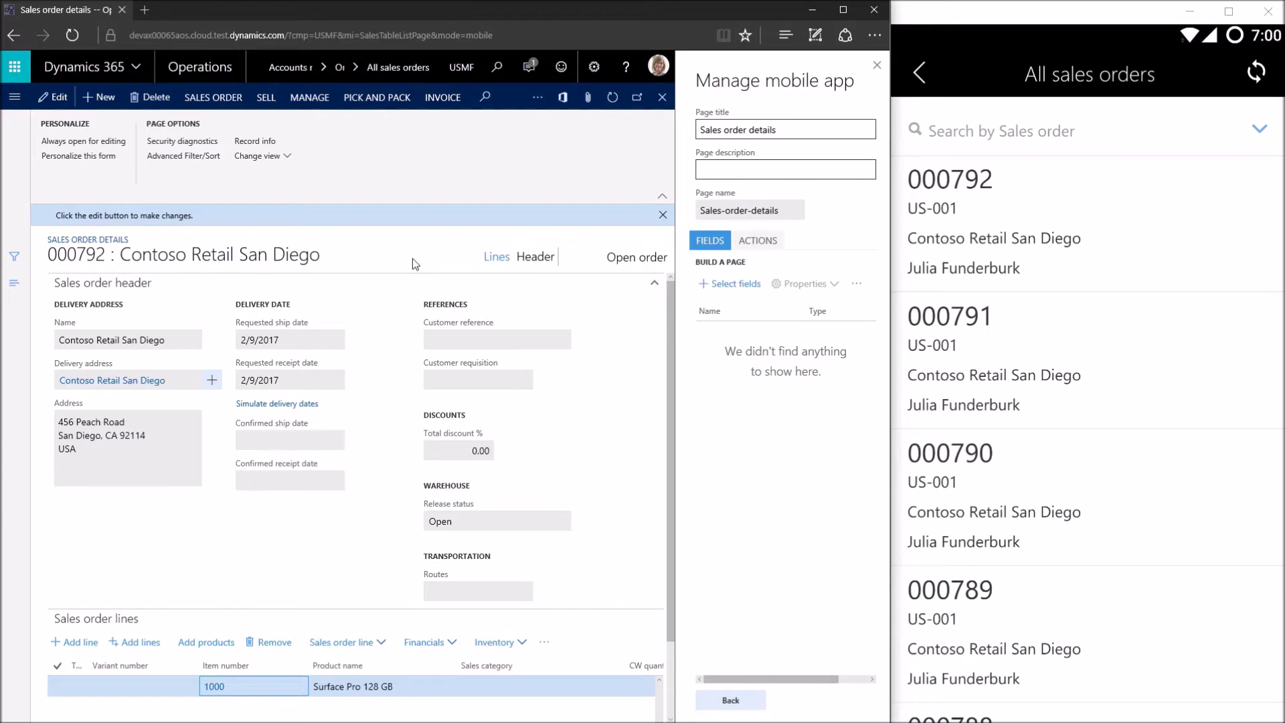
click(14, 97)
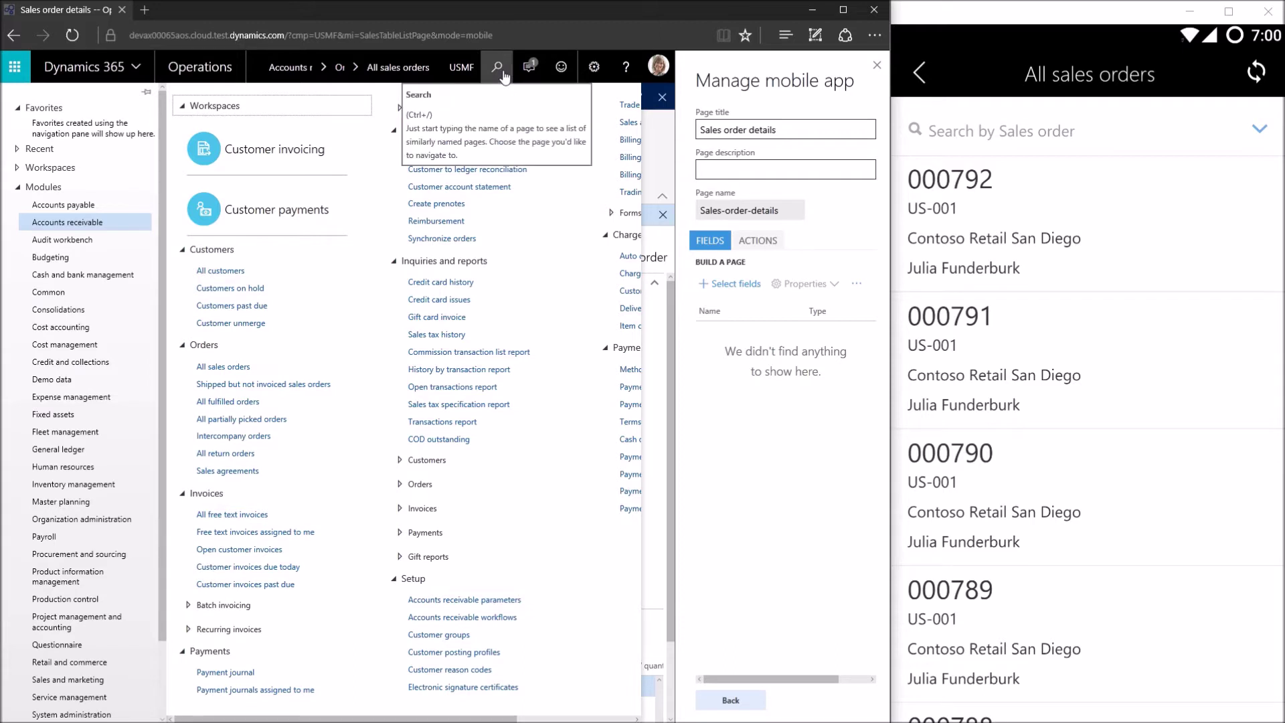
click(230, 369)
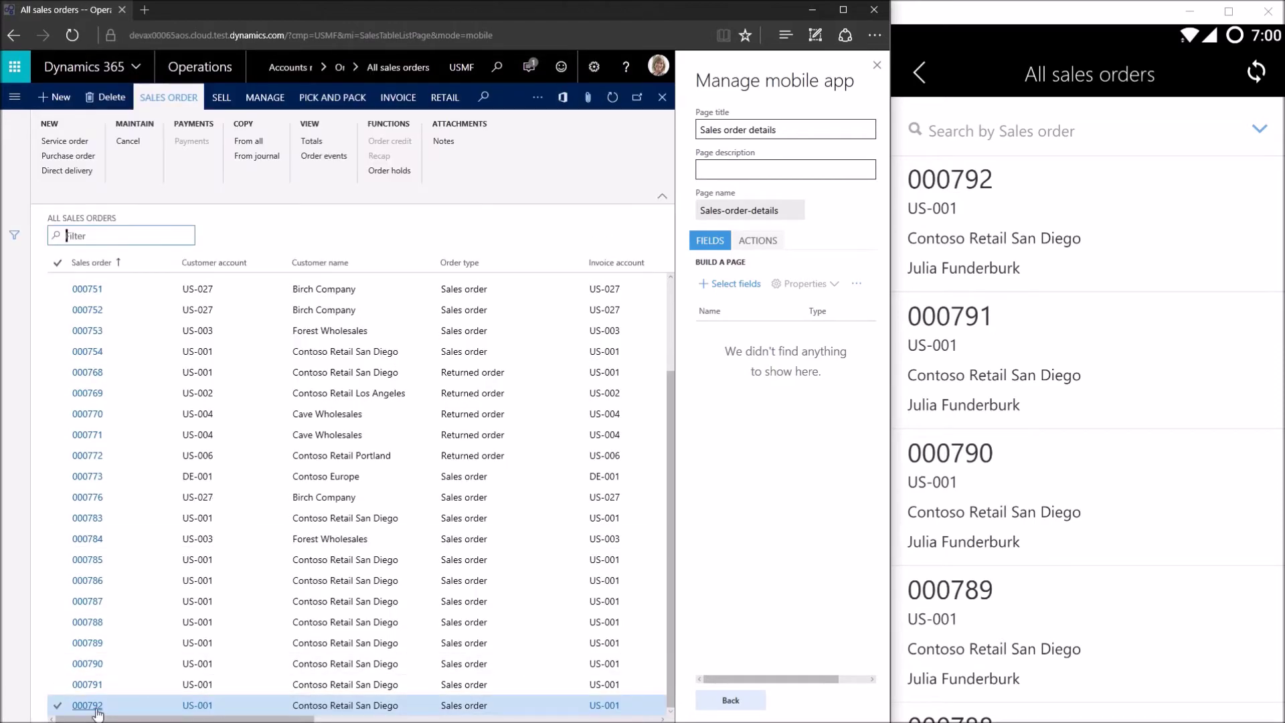
click(88, 705)
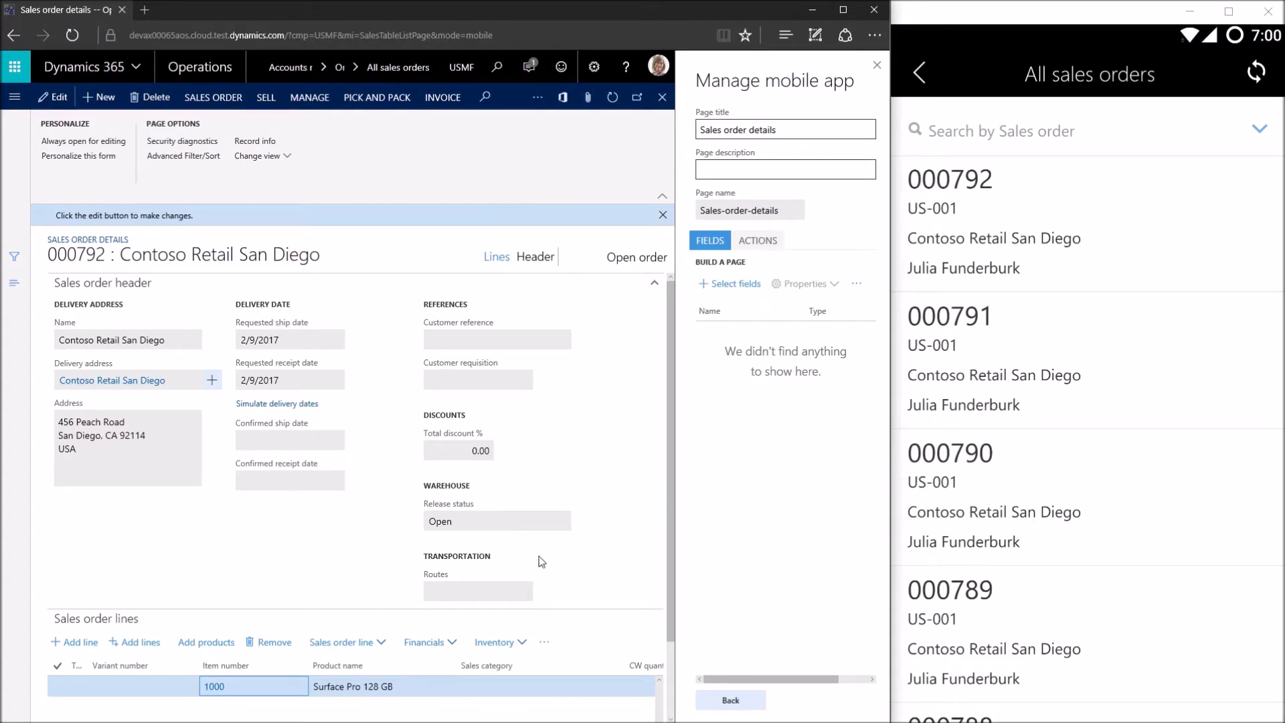
click(664, 100)
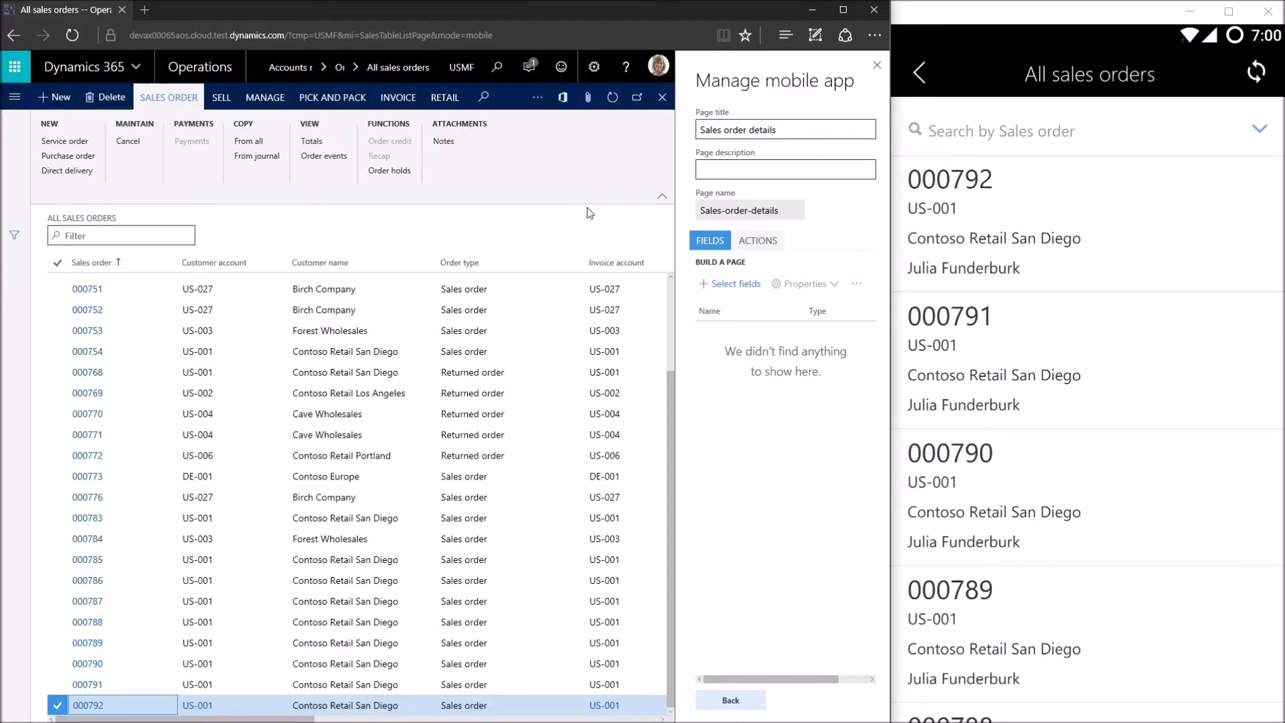
Leave the sales order list for the dashboard and reopen All sales orders from the Accounts receivable module.
click(662, 97)
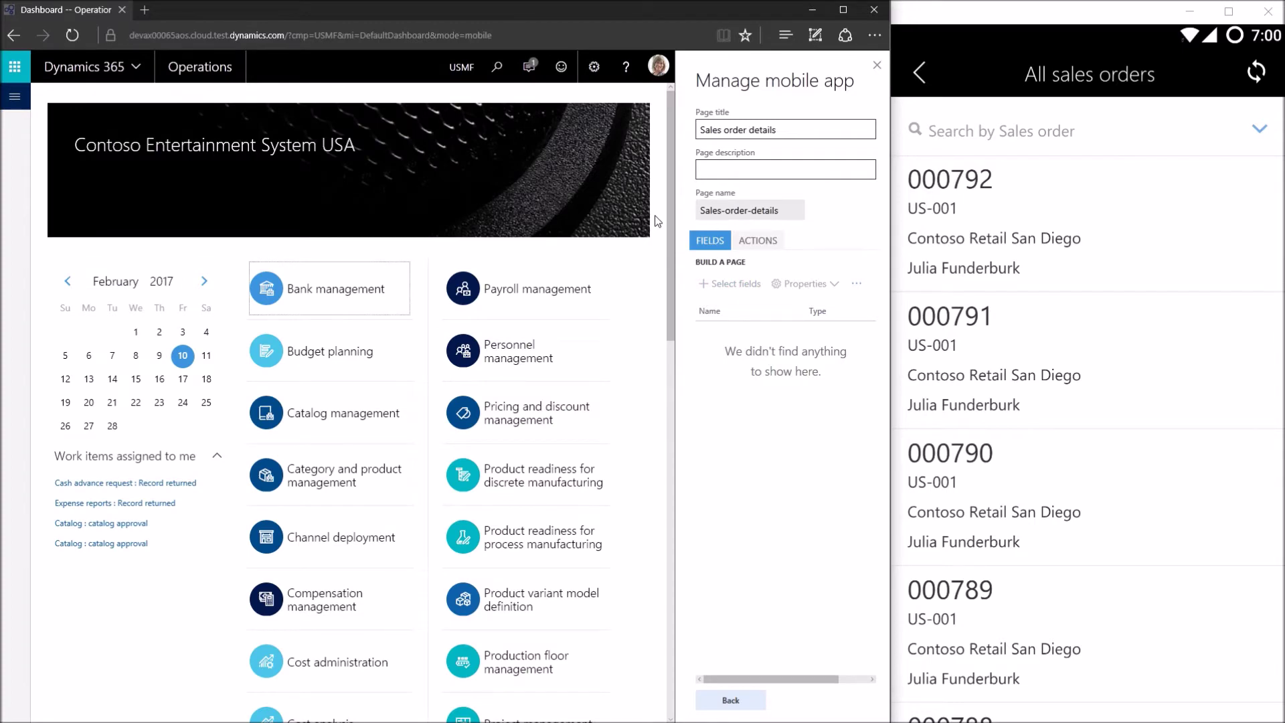
click(15, 95)
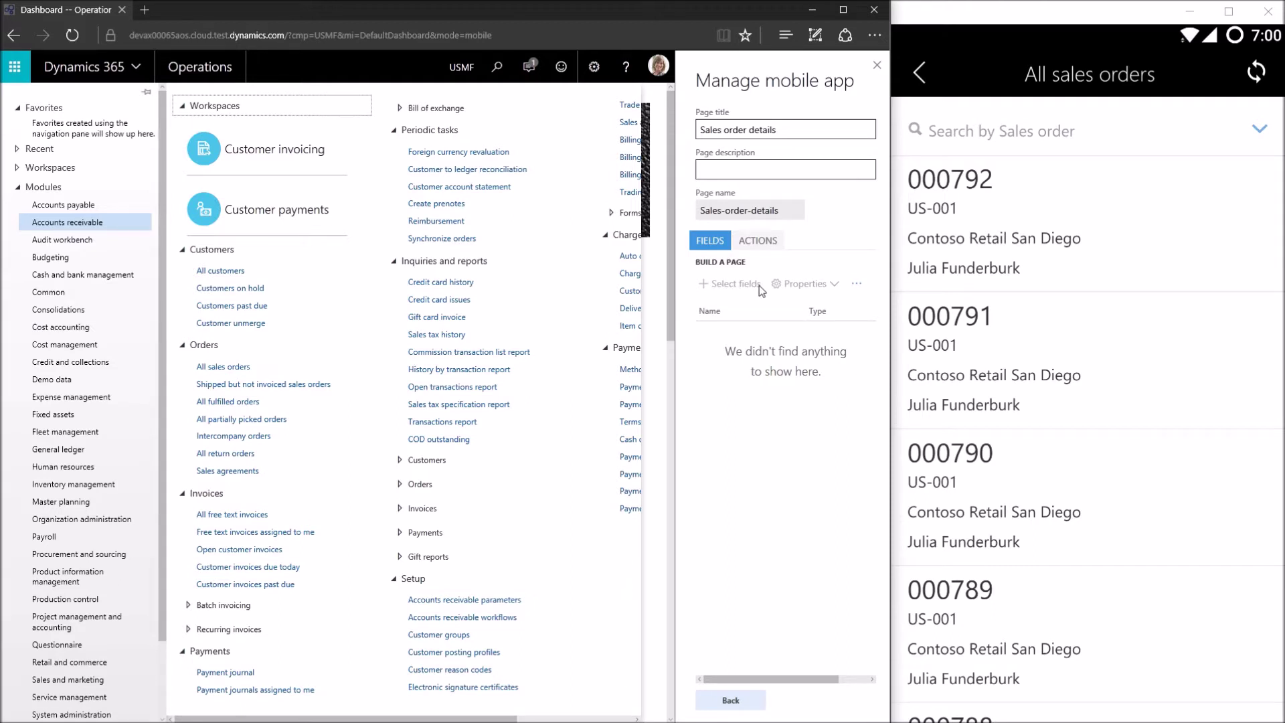
click(788, 129)
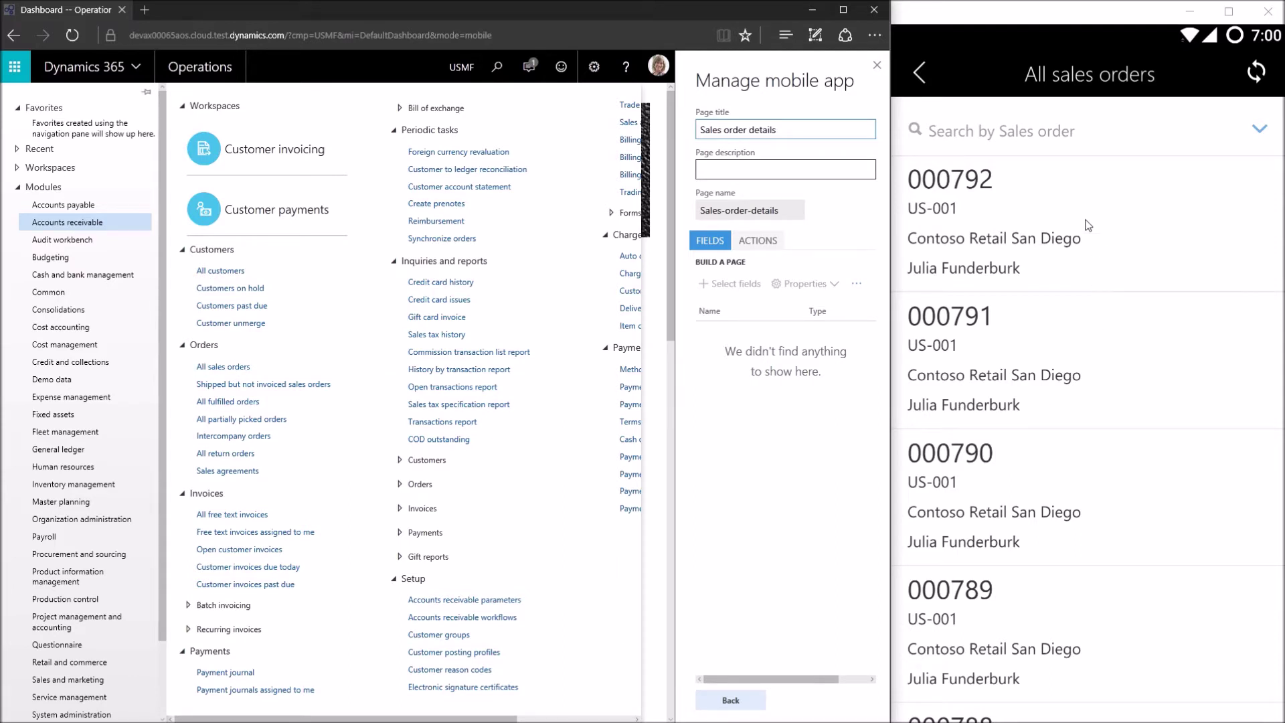
click(1107, 228)
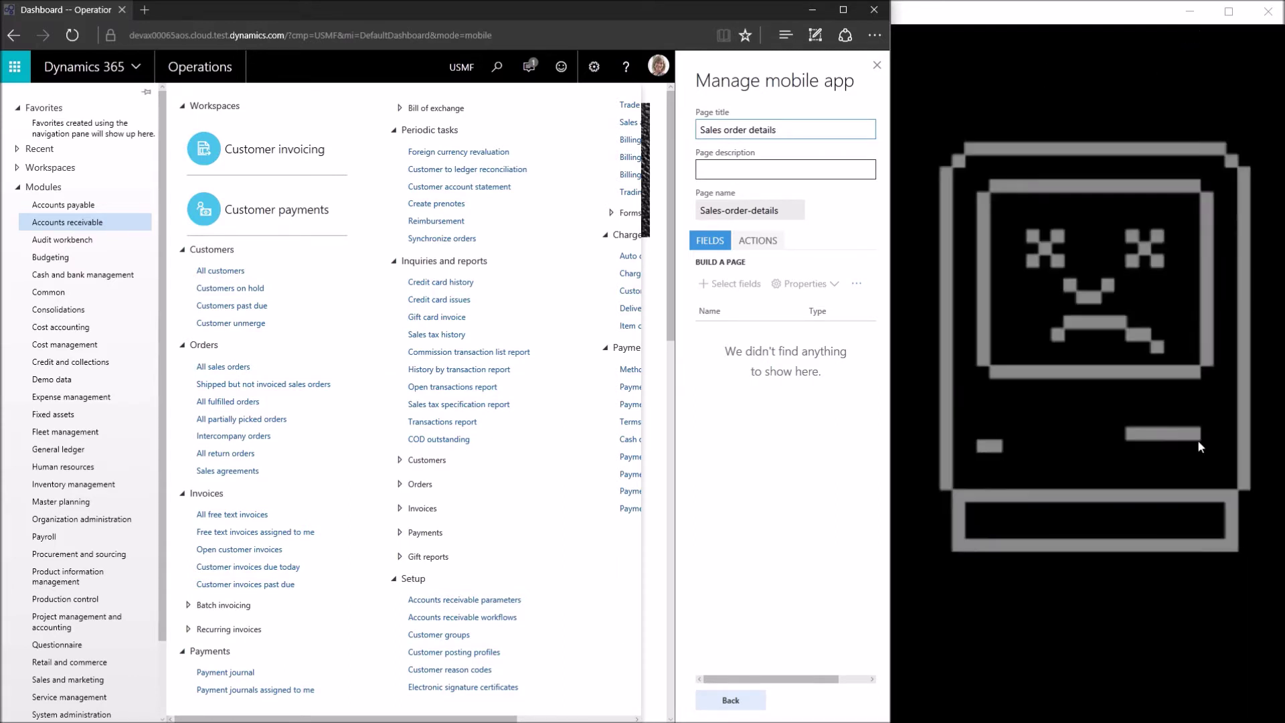
click(240, 372)
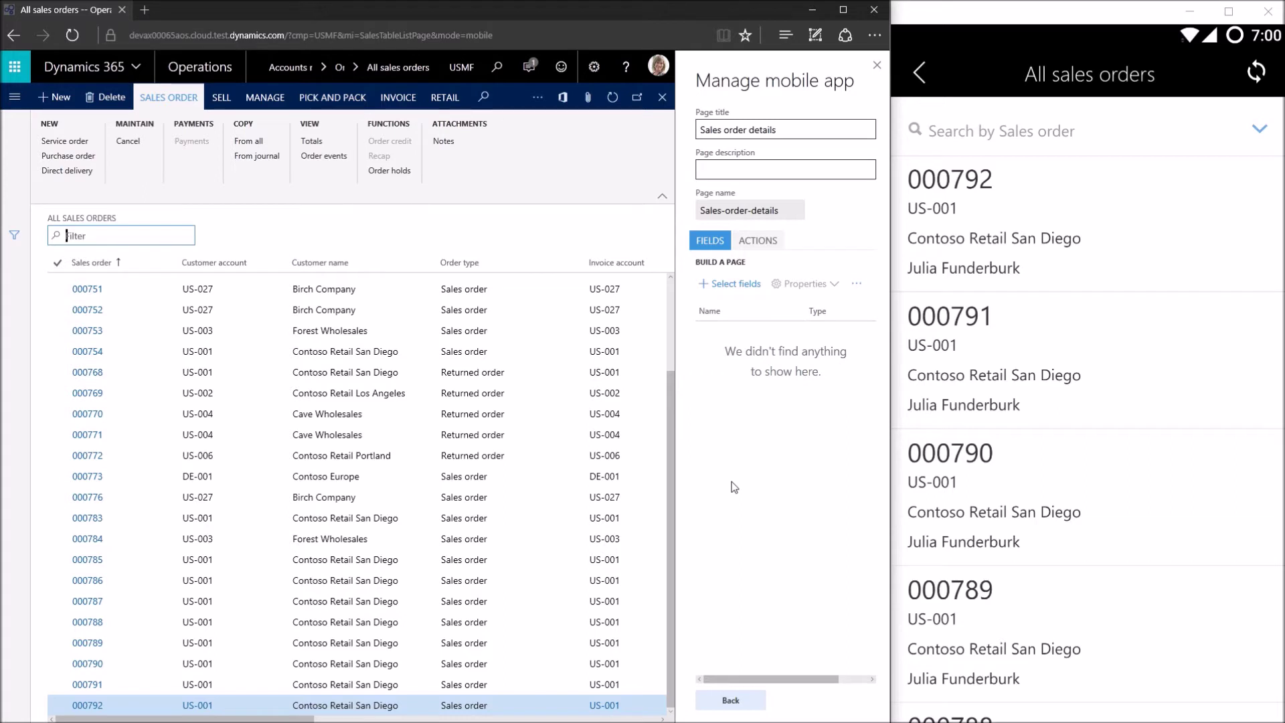
Start field selection and, from a returned order's details form, add the header title, Address, Requested receipt date and Total discount % to the page.
click(722, 286)
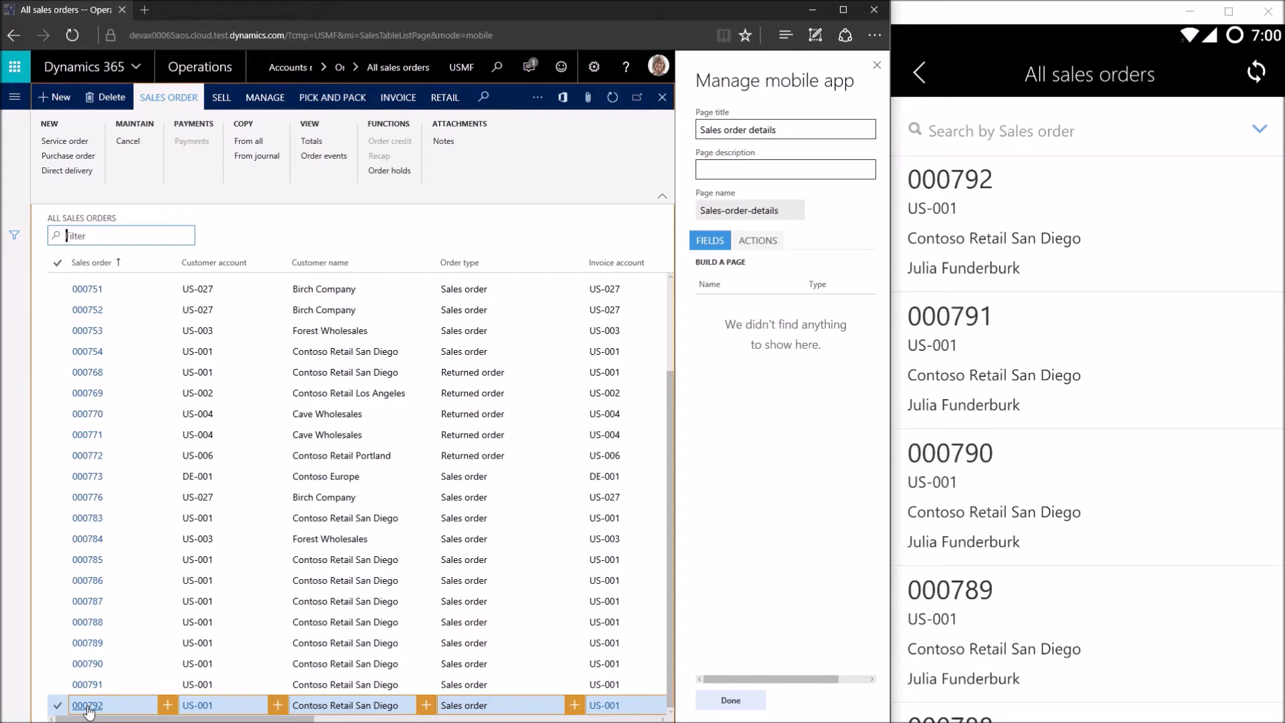
click(91, 378)
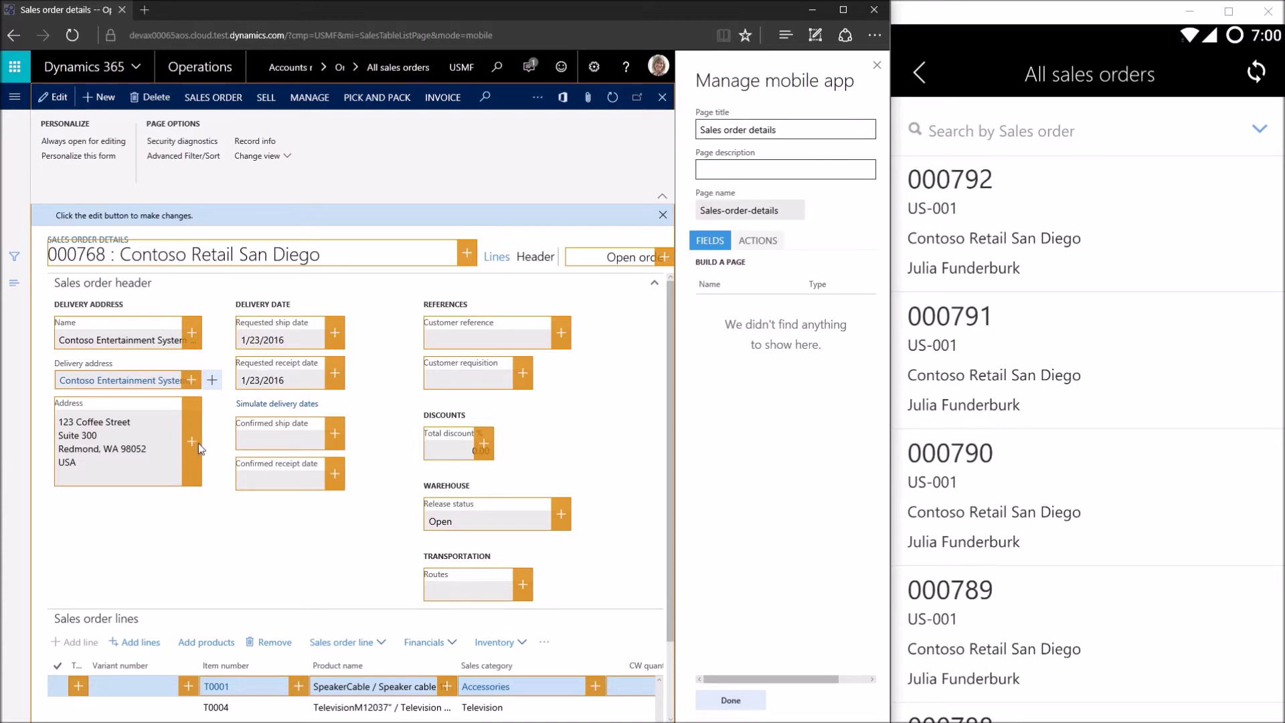
click(467, 254)
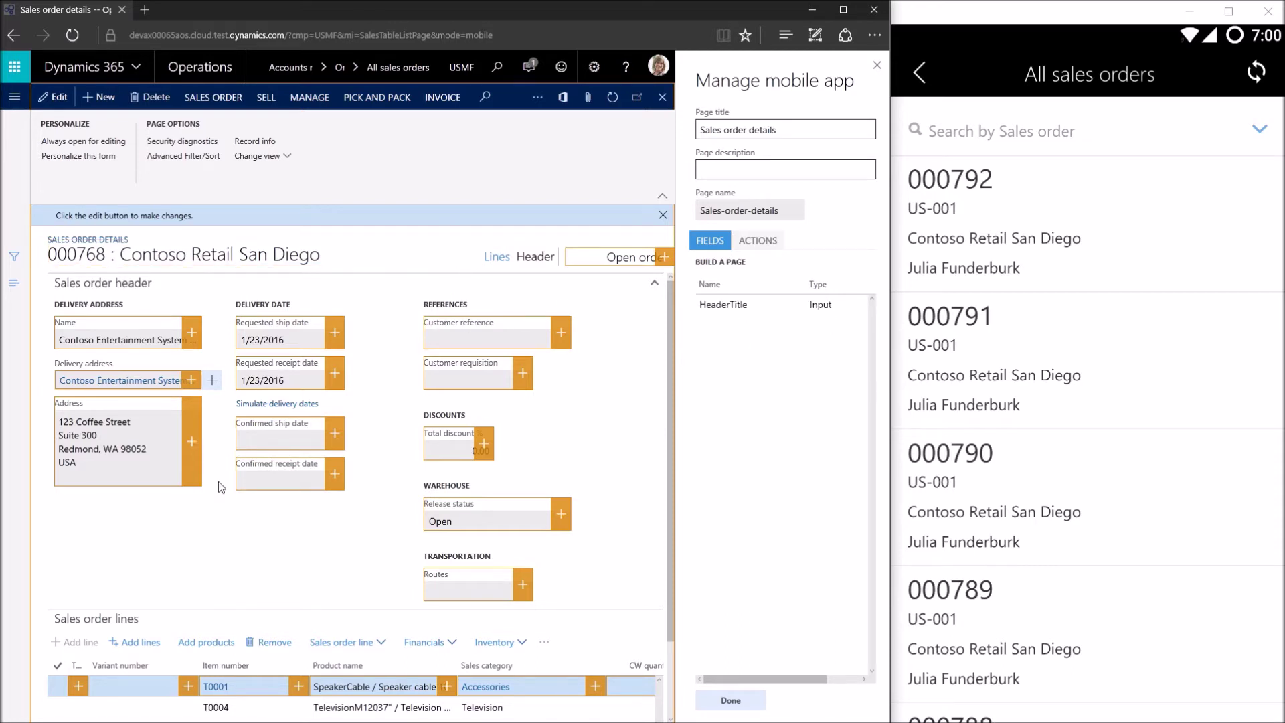
click(196, 465)
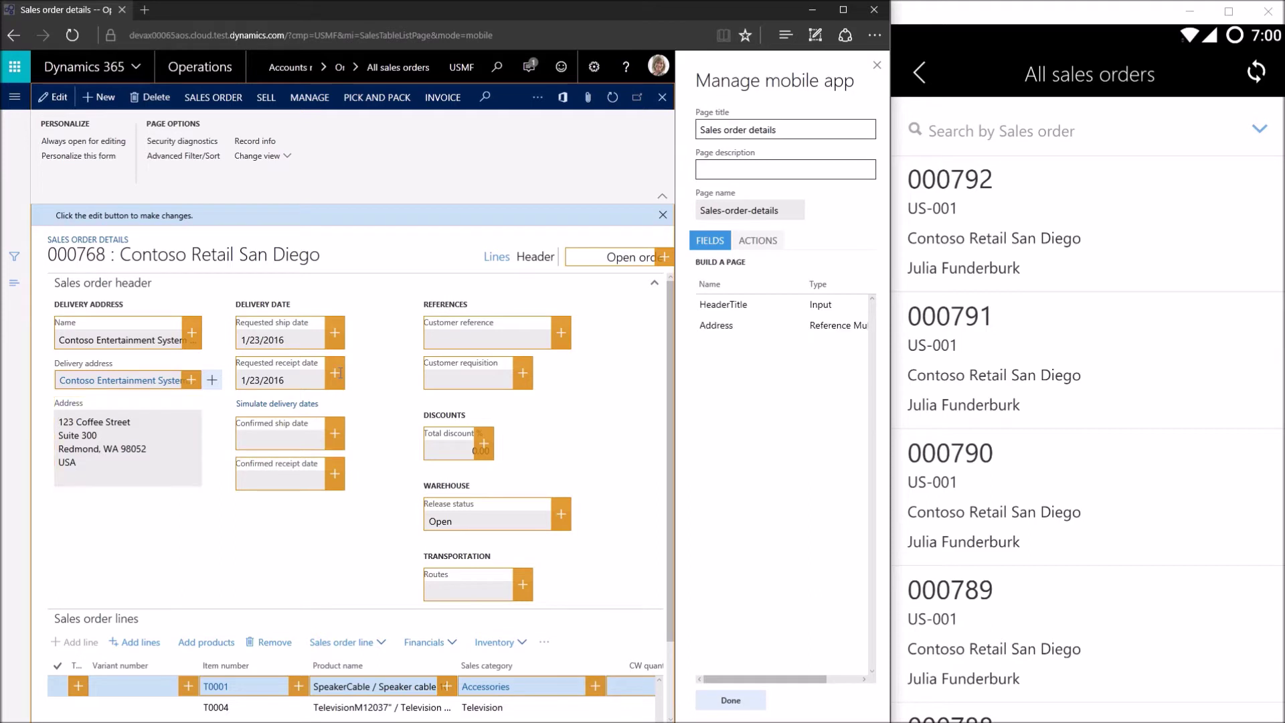
click(334, 373)
click(484, 443)
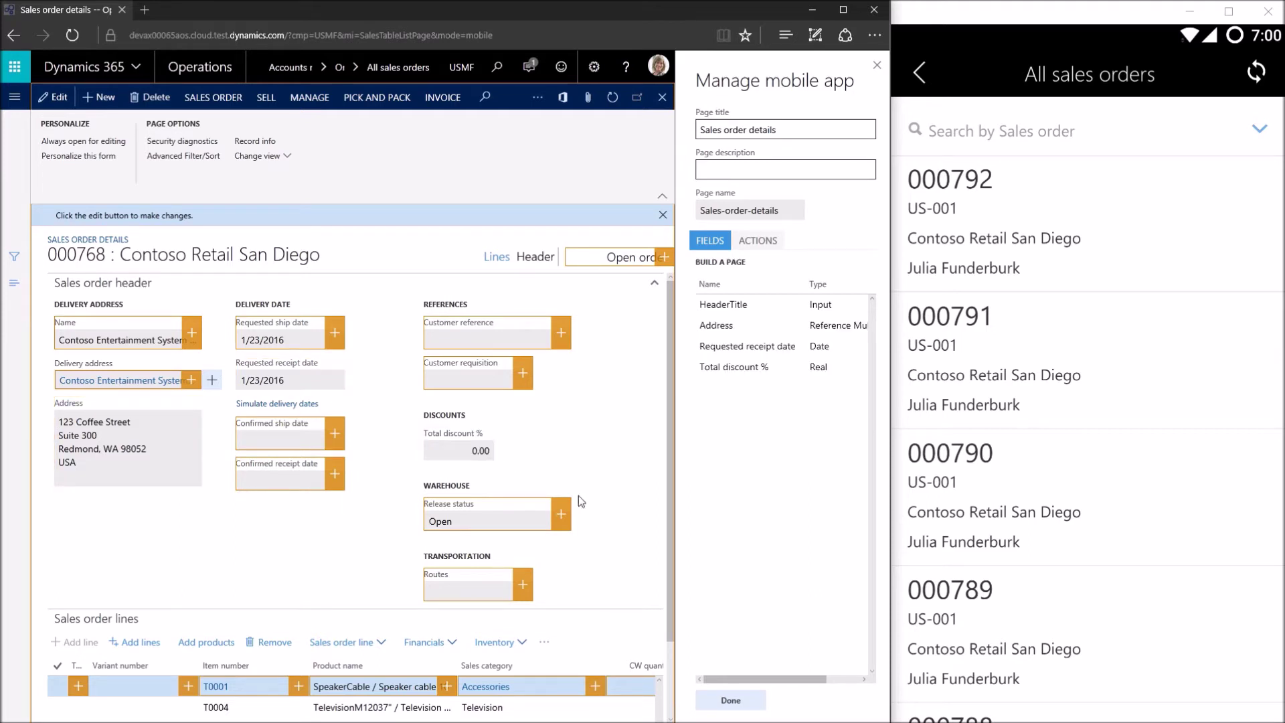
Add Item number, Product name, Quantity and Unit price from the sales order lines and finish the field selection.
scroll(593, 463, down, 3)
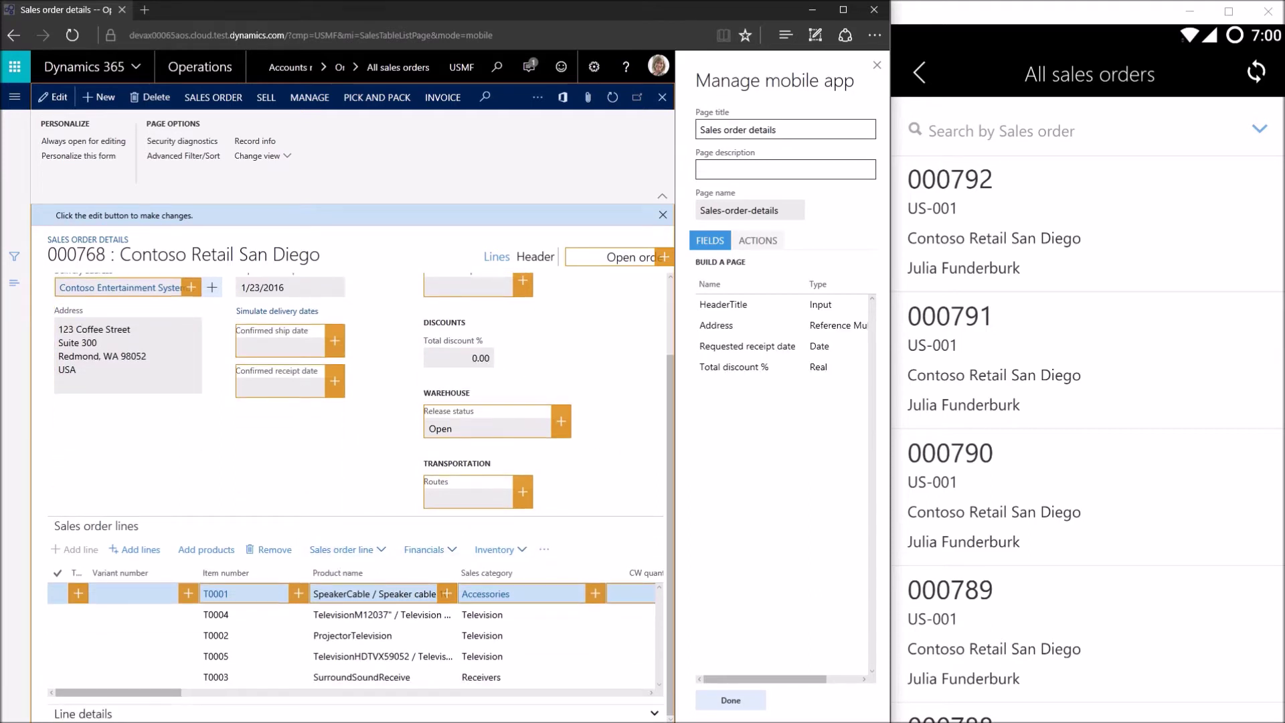
drag(163, 692, 193, 693)
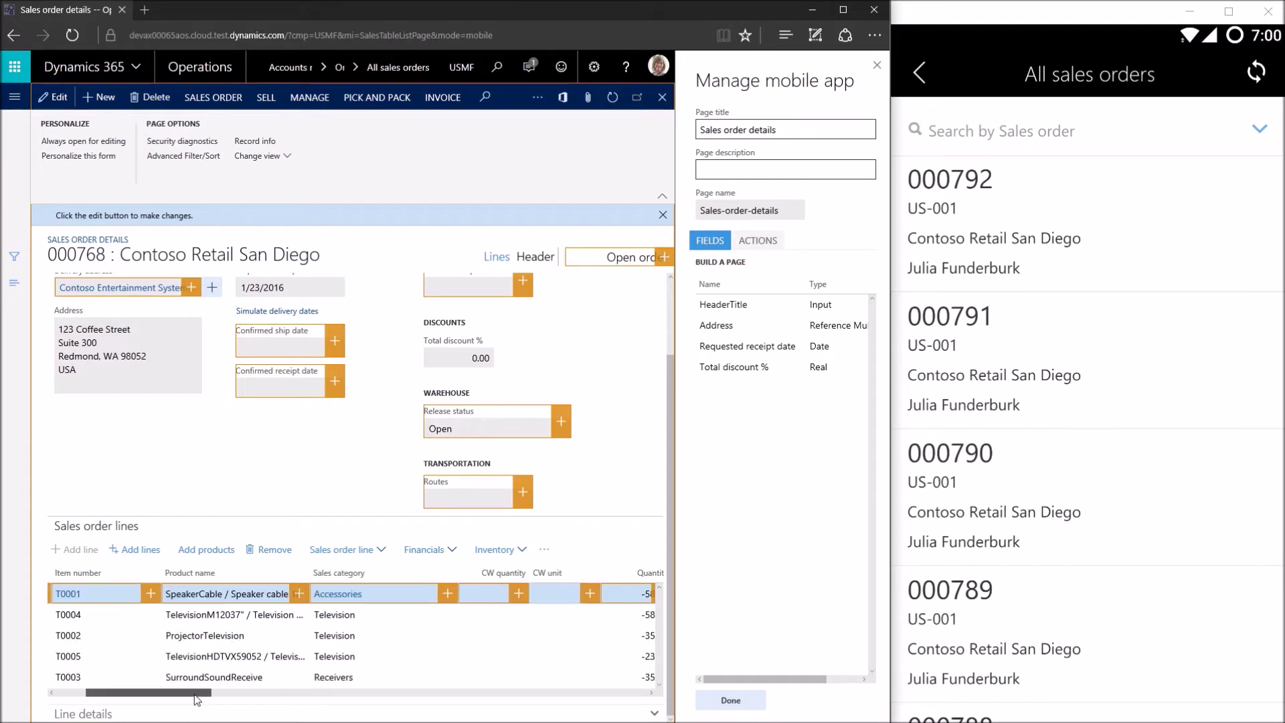
click(148, 594)
click(298, 594)
drag(201, 693, 343, 696)
click(201, 594)
click(499, 594)
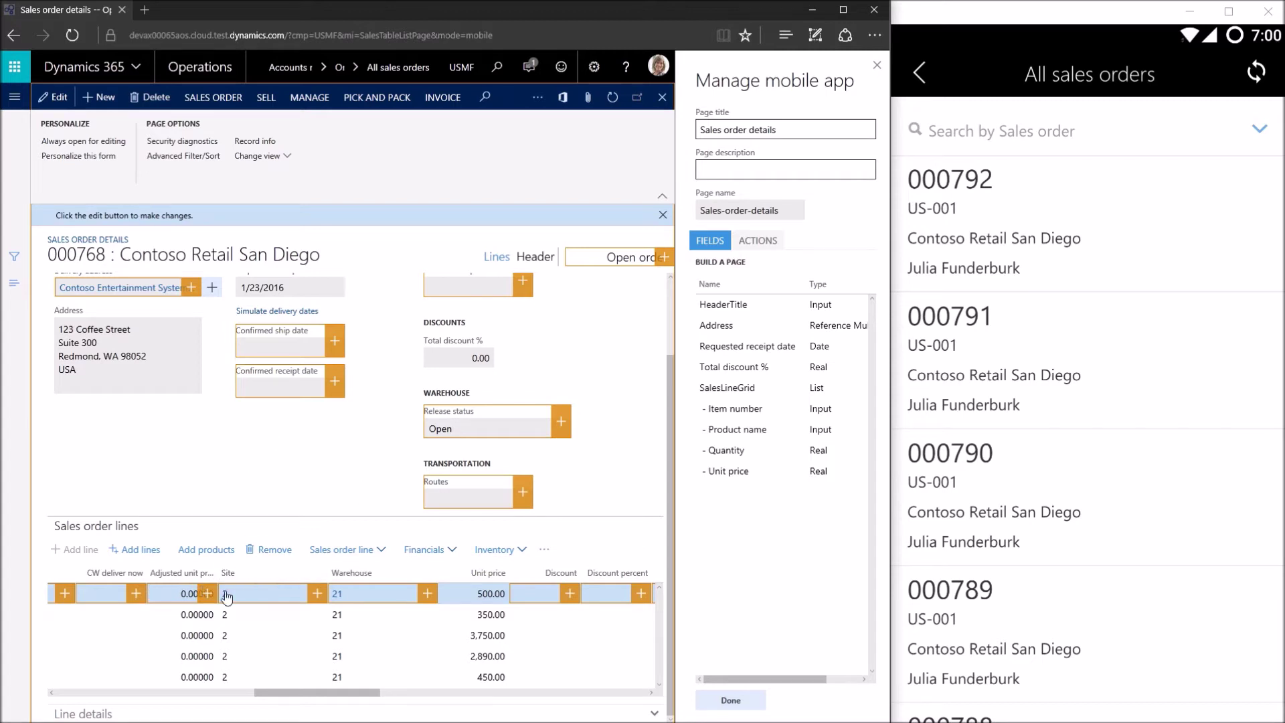
click(760, 703)
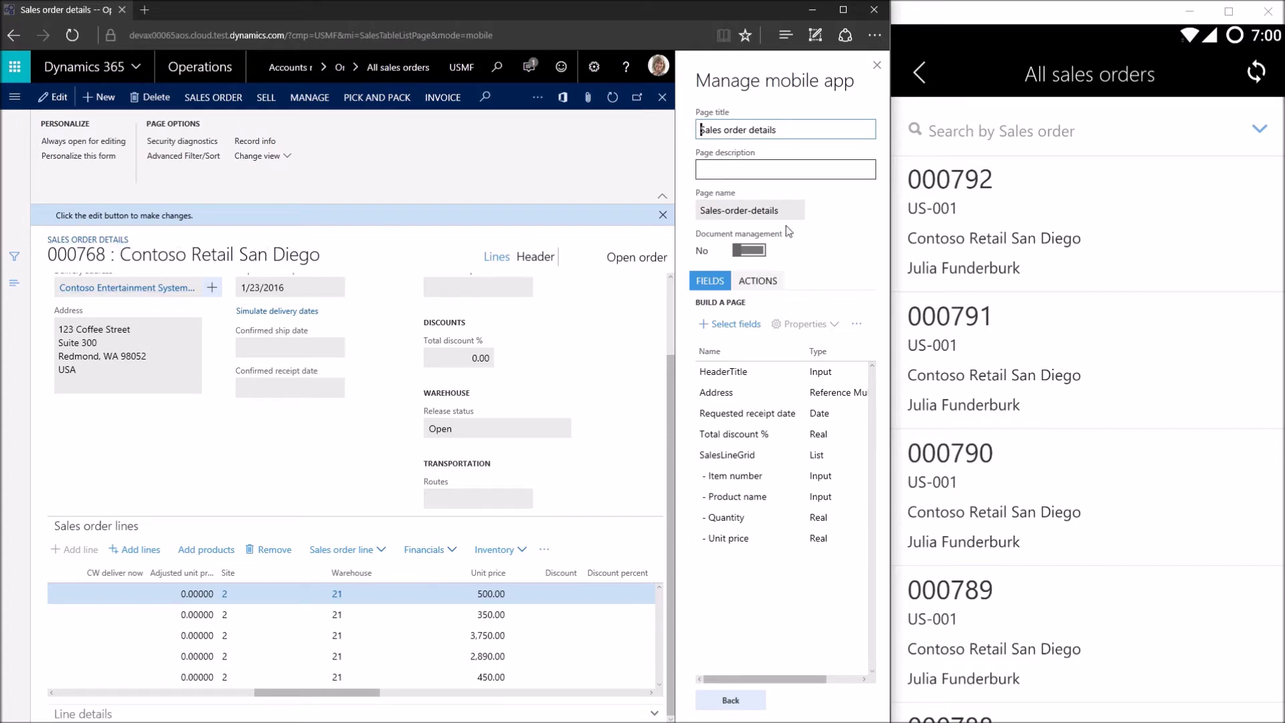
Go back to the All sales orders page and open the Grid's properties to check its linked details page.
click(751, 710)
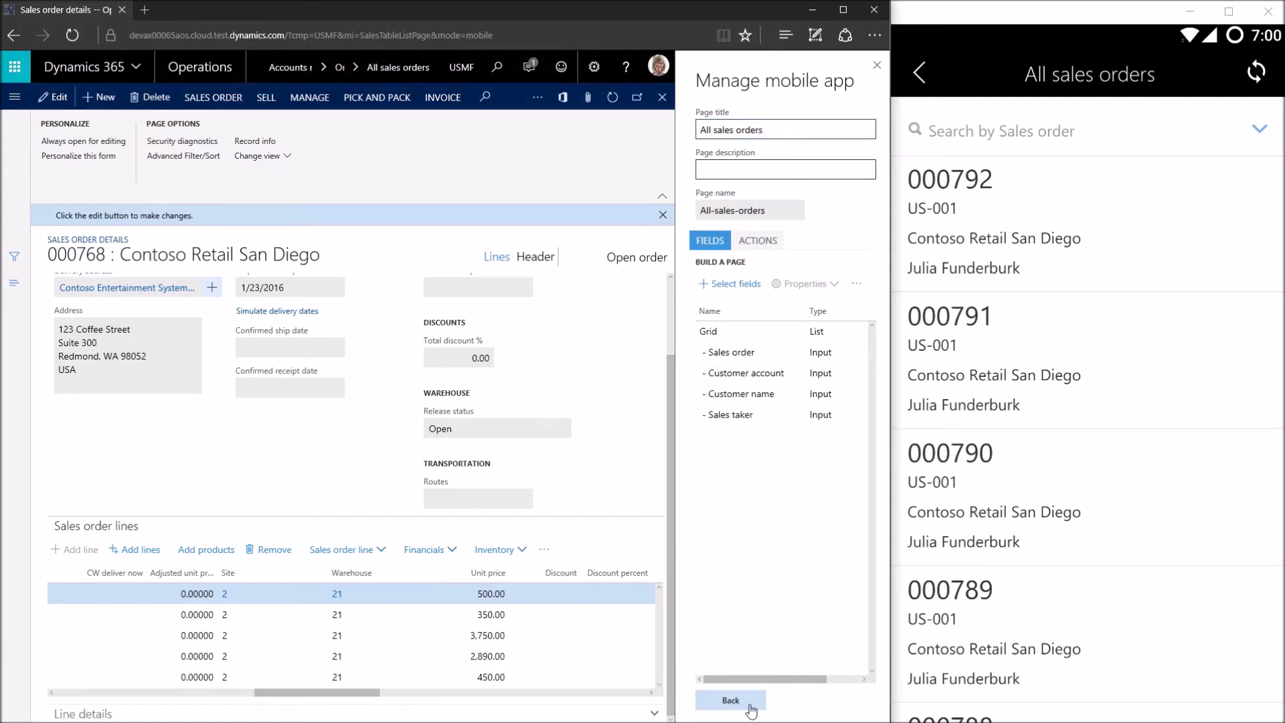
click(739, 332)
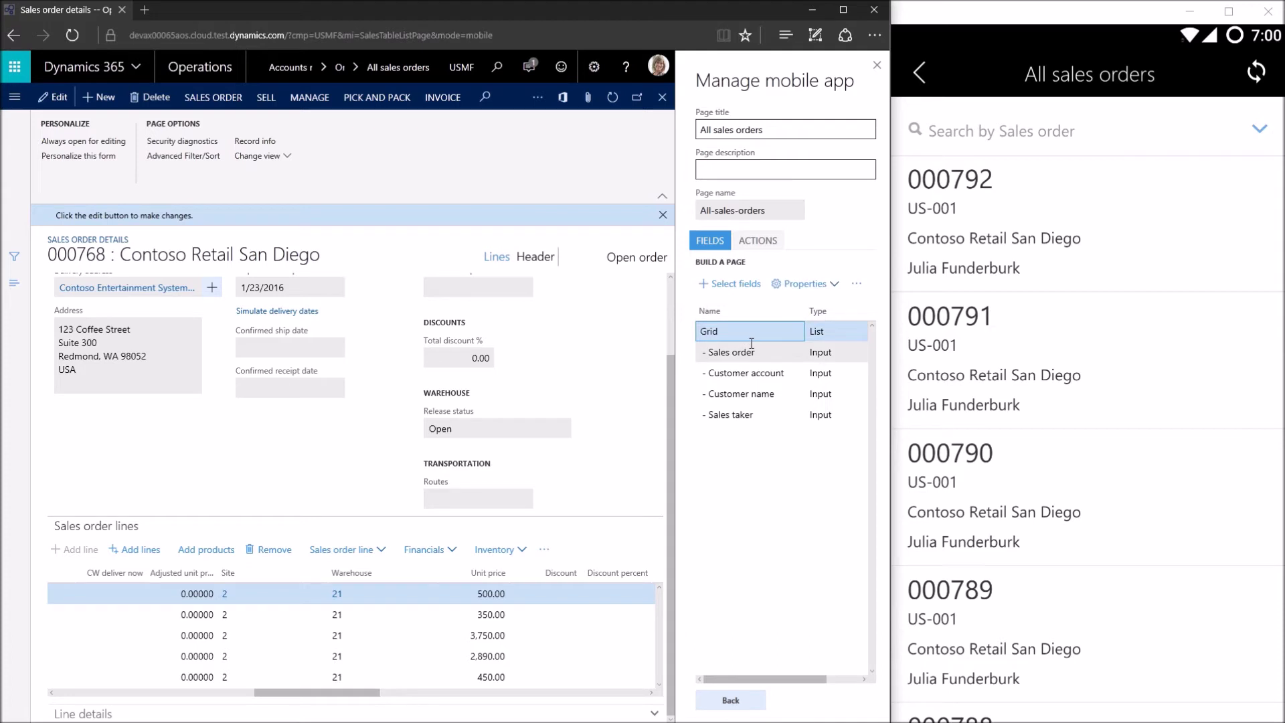
click(805, 284)
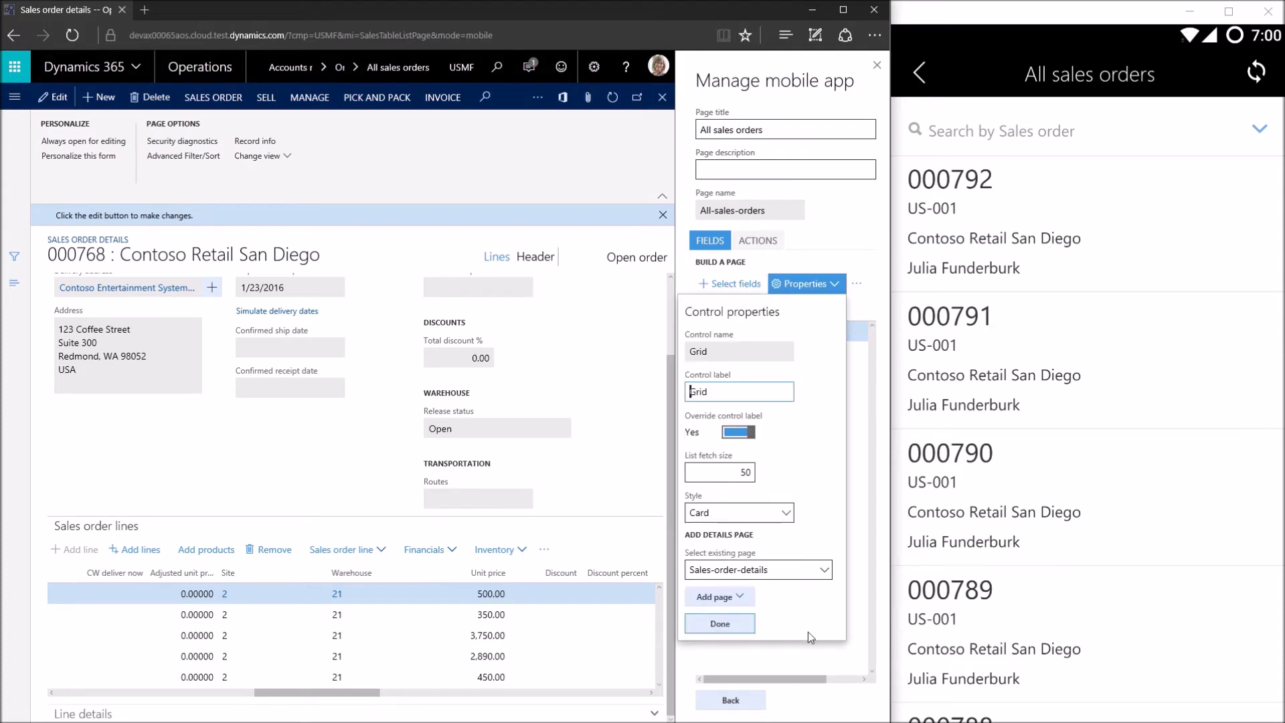
Close the Grid's properties, finish editing the Sales order management workspace, and save it over the existing version.
click(736, 625)
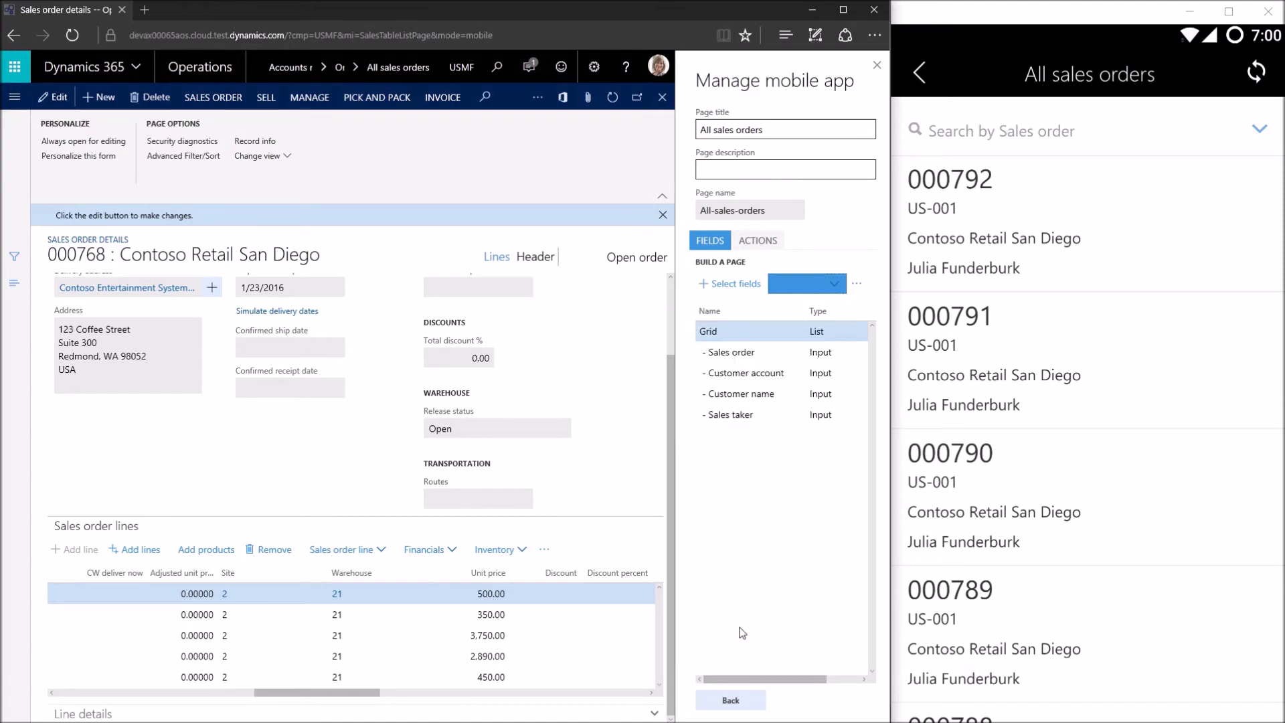
click(746, 699)
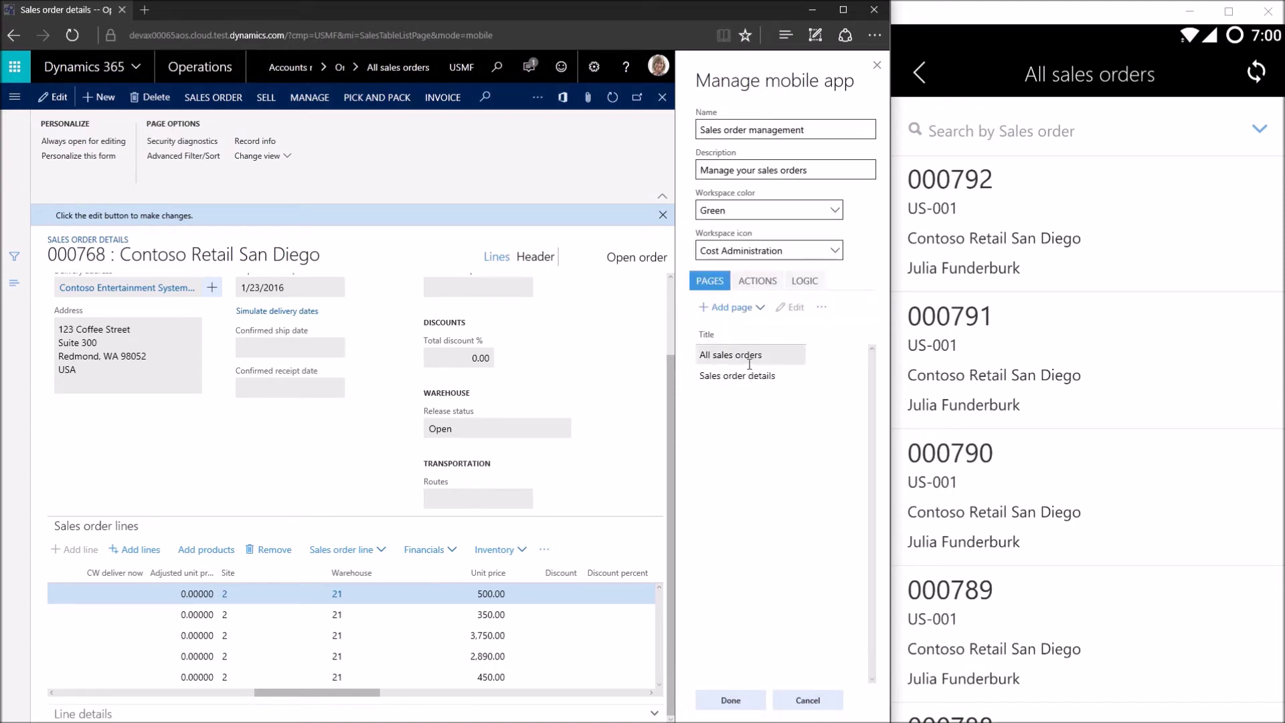
drag(751, 358, 780, 401)
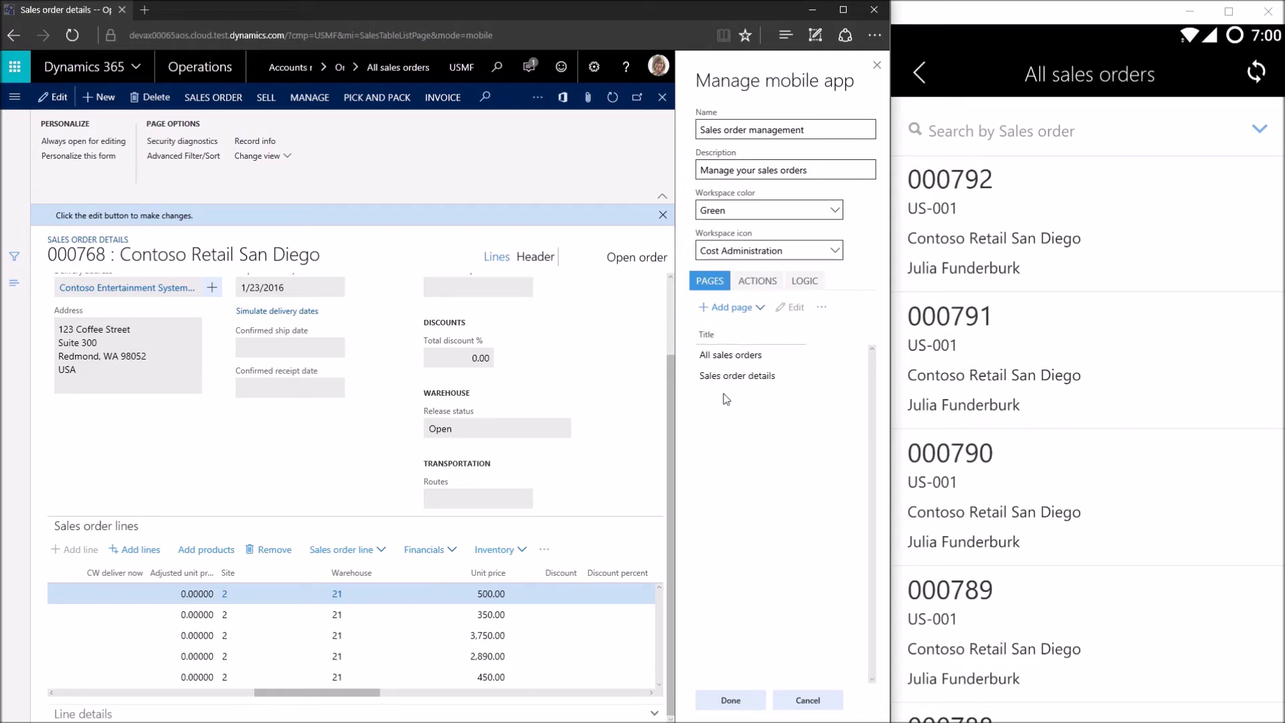
click(729, 701)
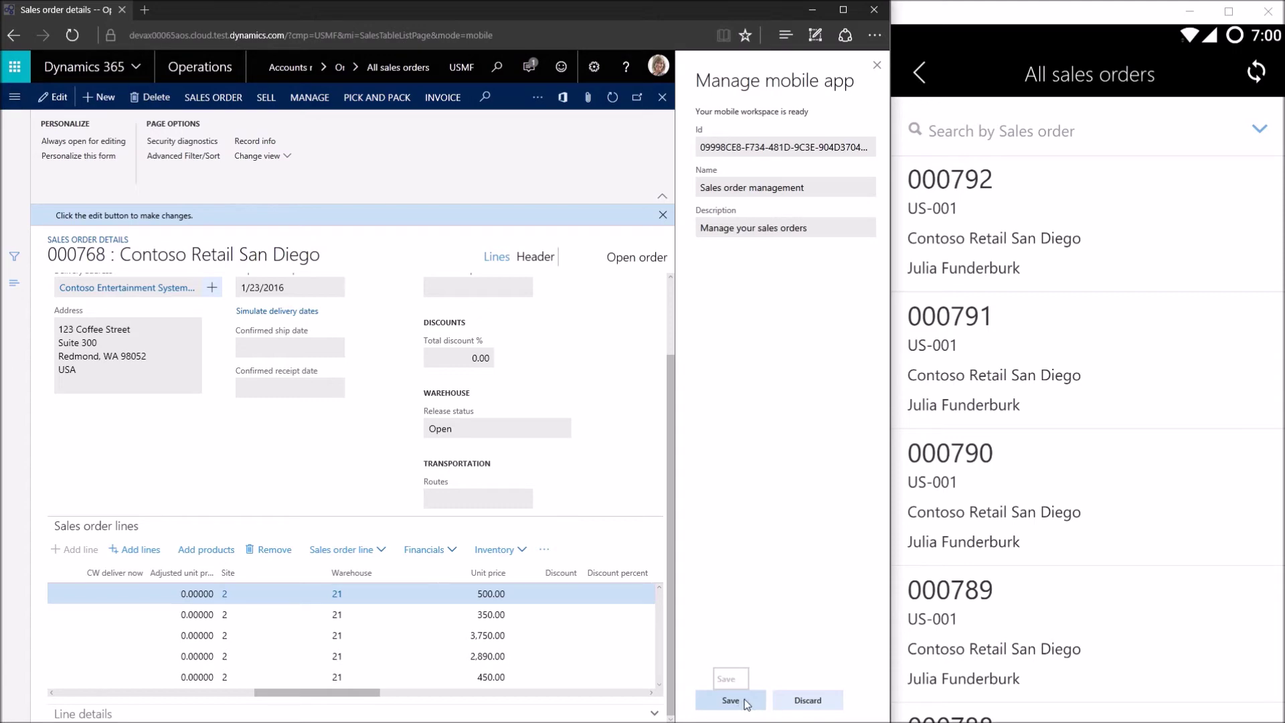
click(745, 702)
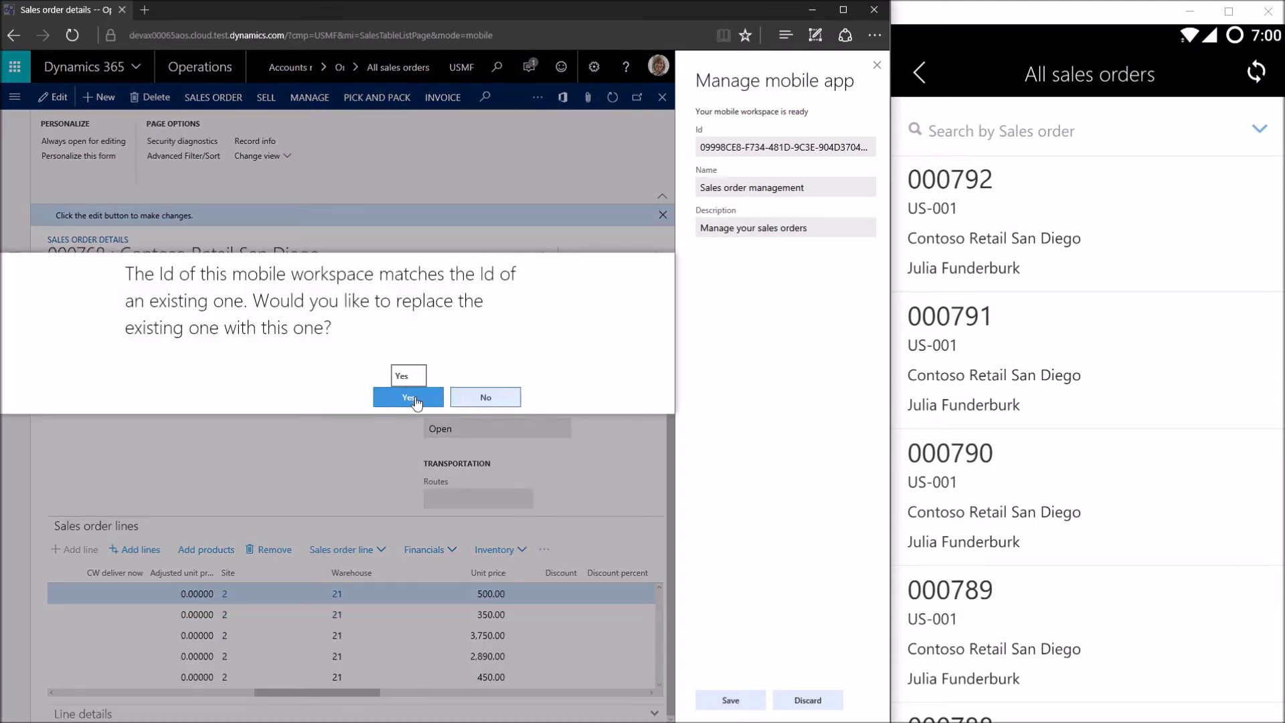
click(414, 400)
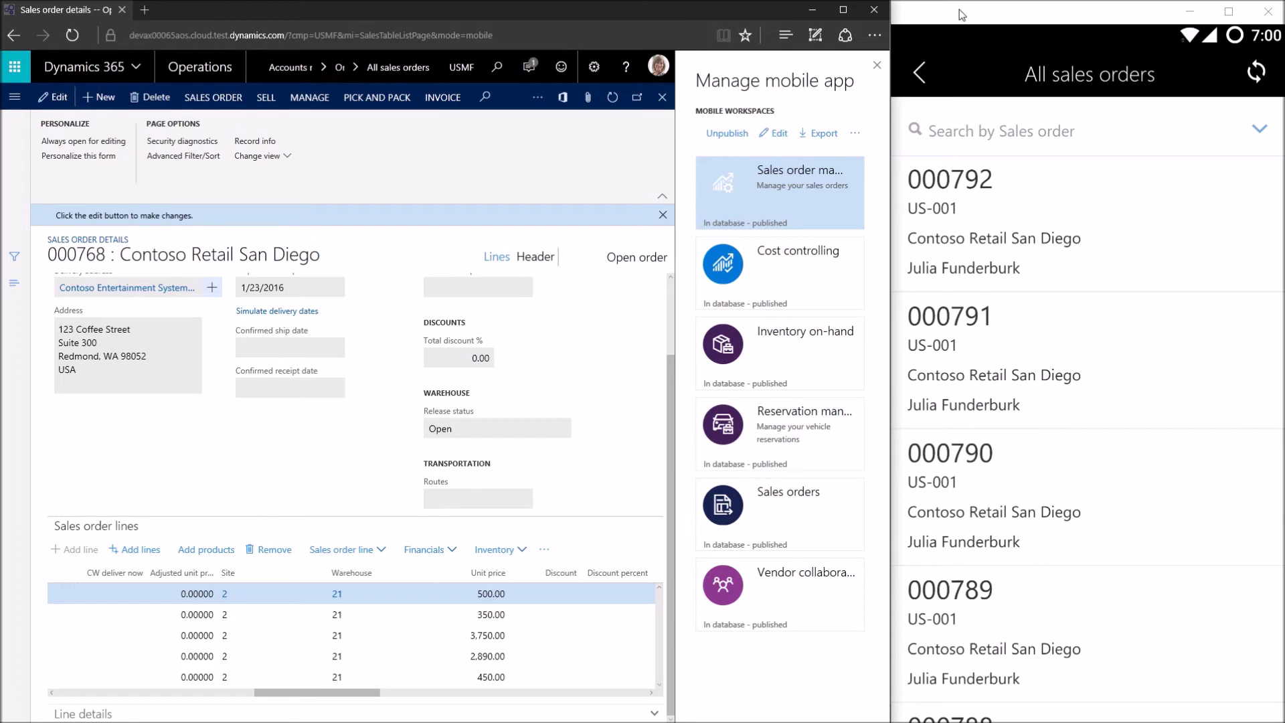
In the mobile app, reload the All sales orders page, browse the order cards and open the returned Contoso Retail San Diego order's details.
key(alt+Left)
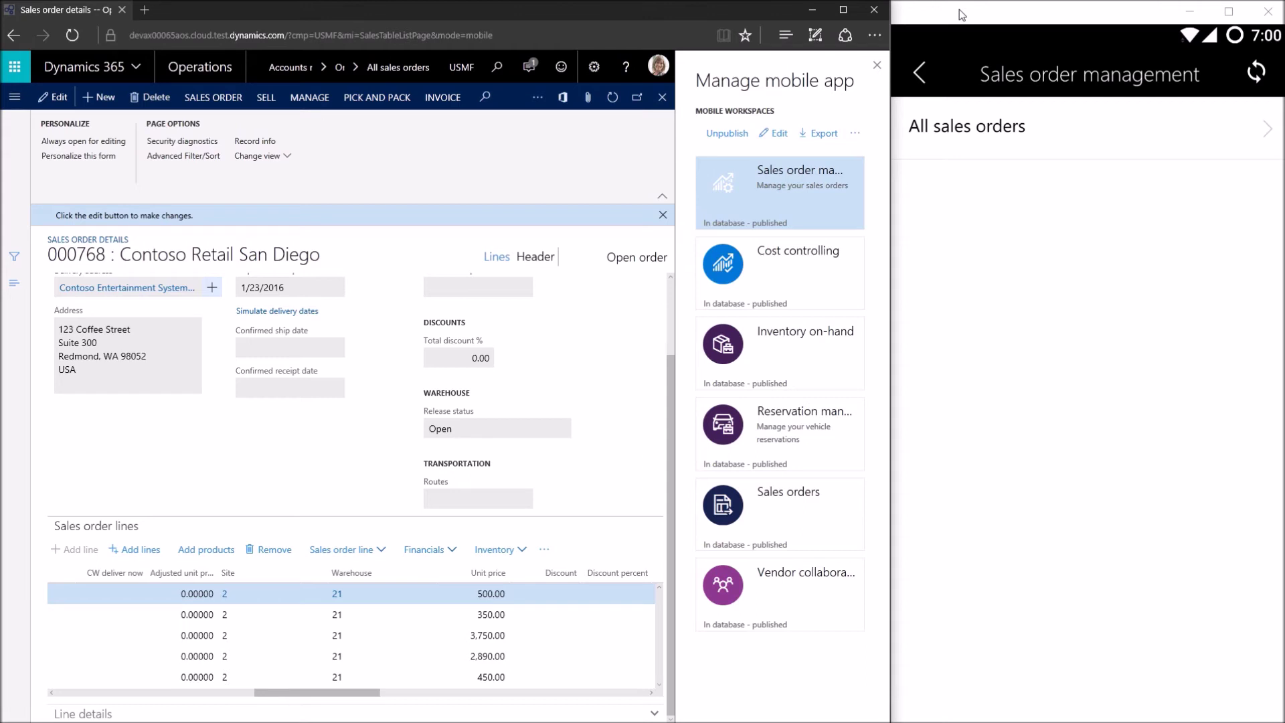
click(967, 126)
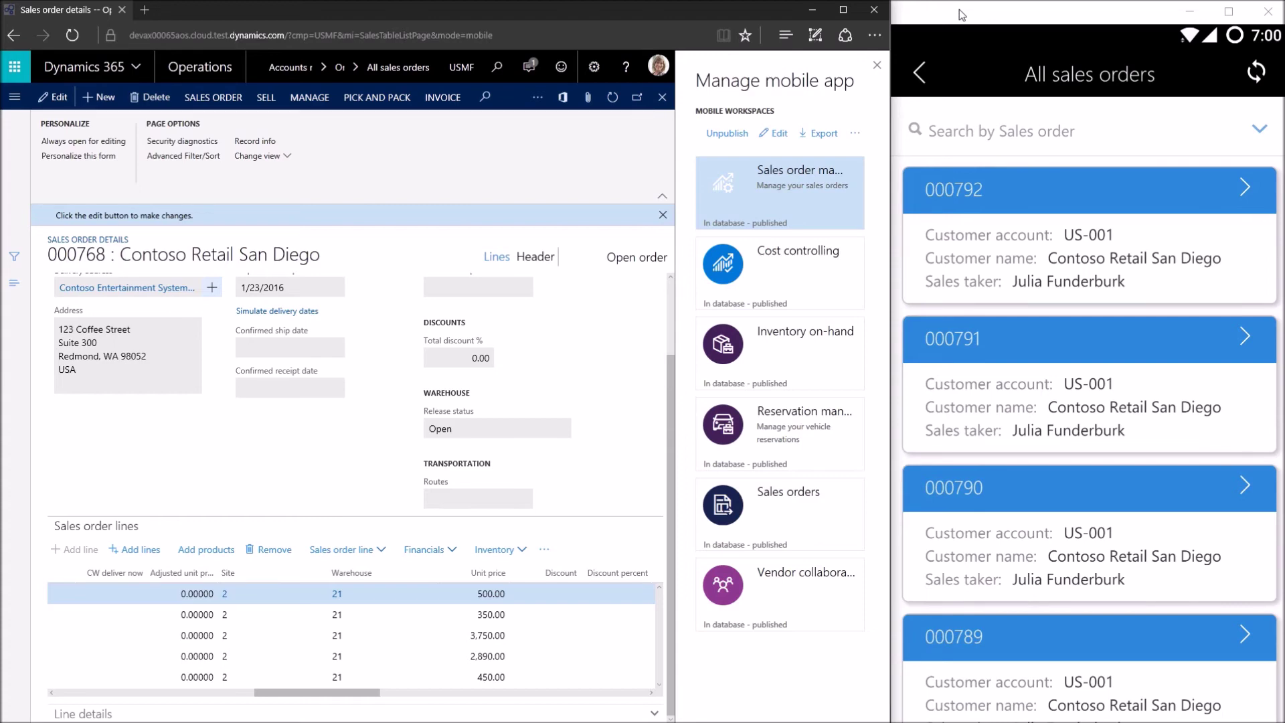
drag(1198, 536, 1252, 182)
drag(1166, 558, 1184, 234)
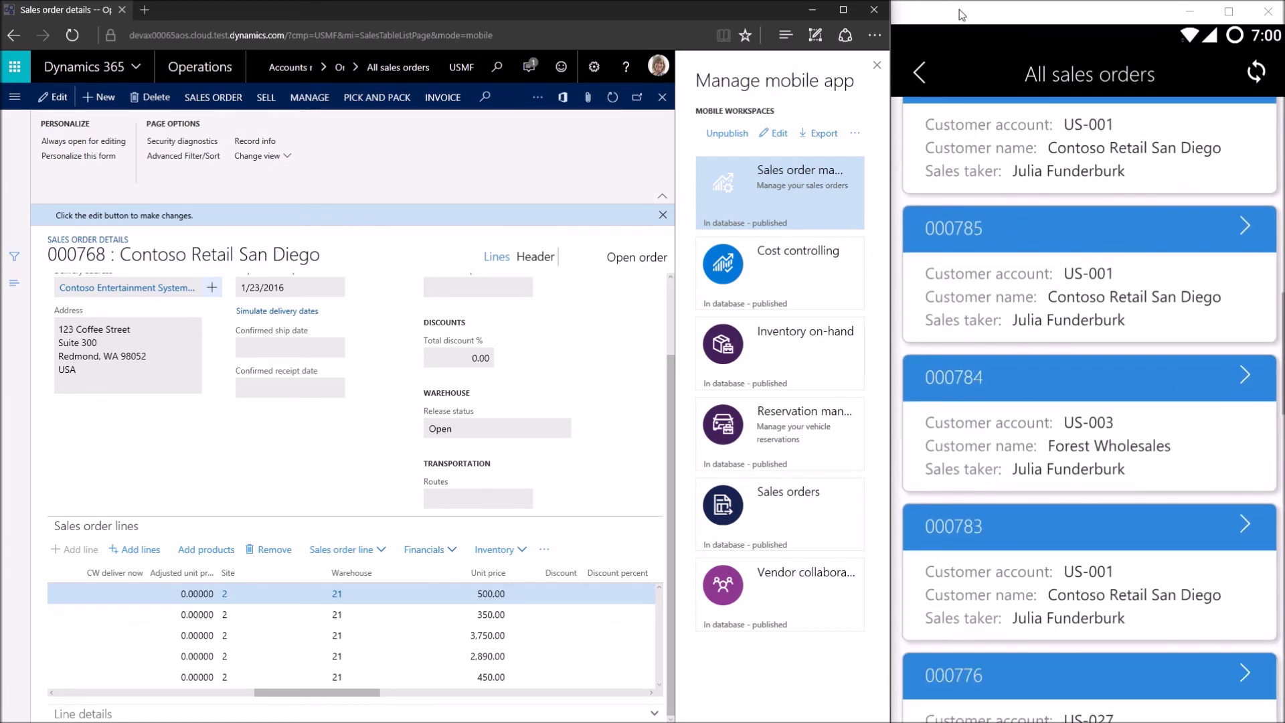
drag(1178, 573, 1181, 327)
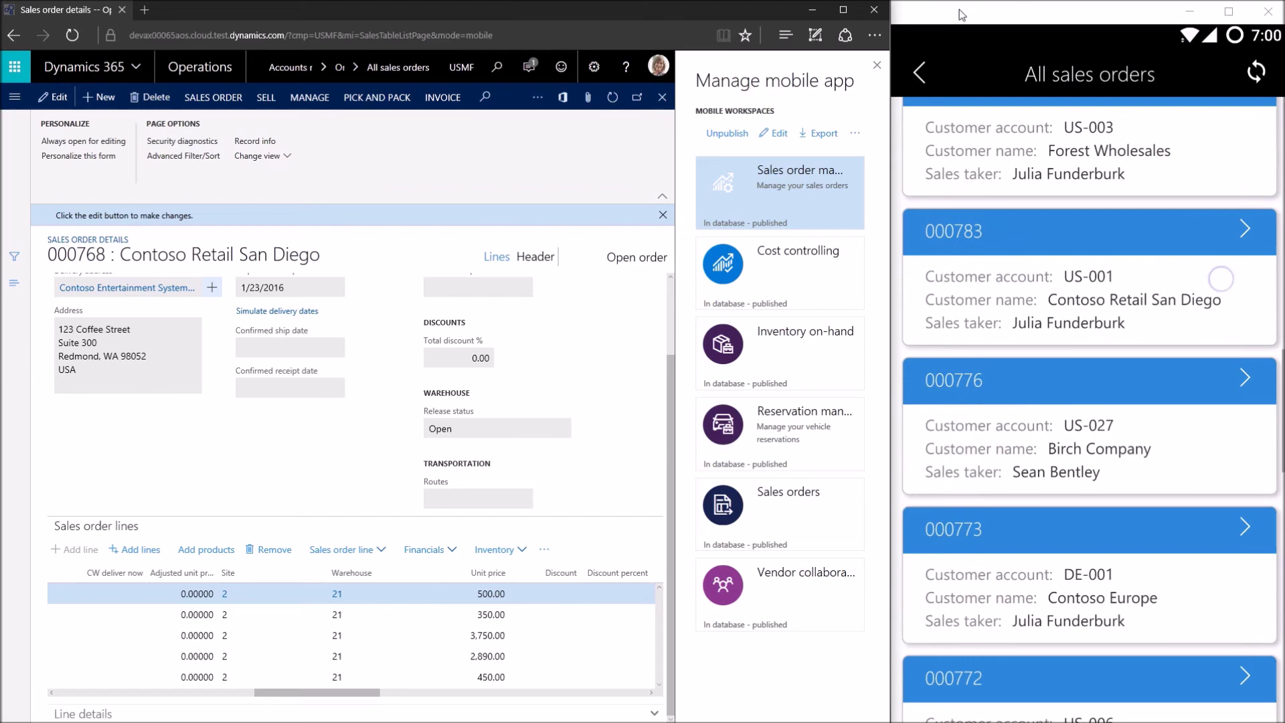
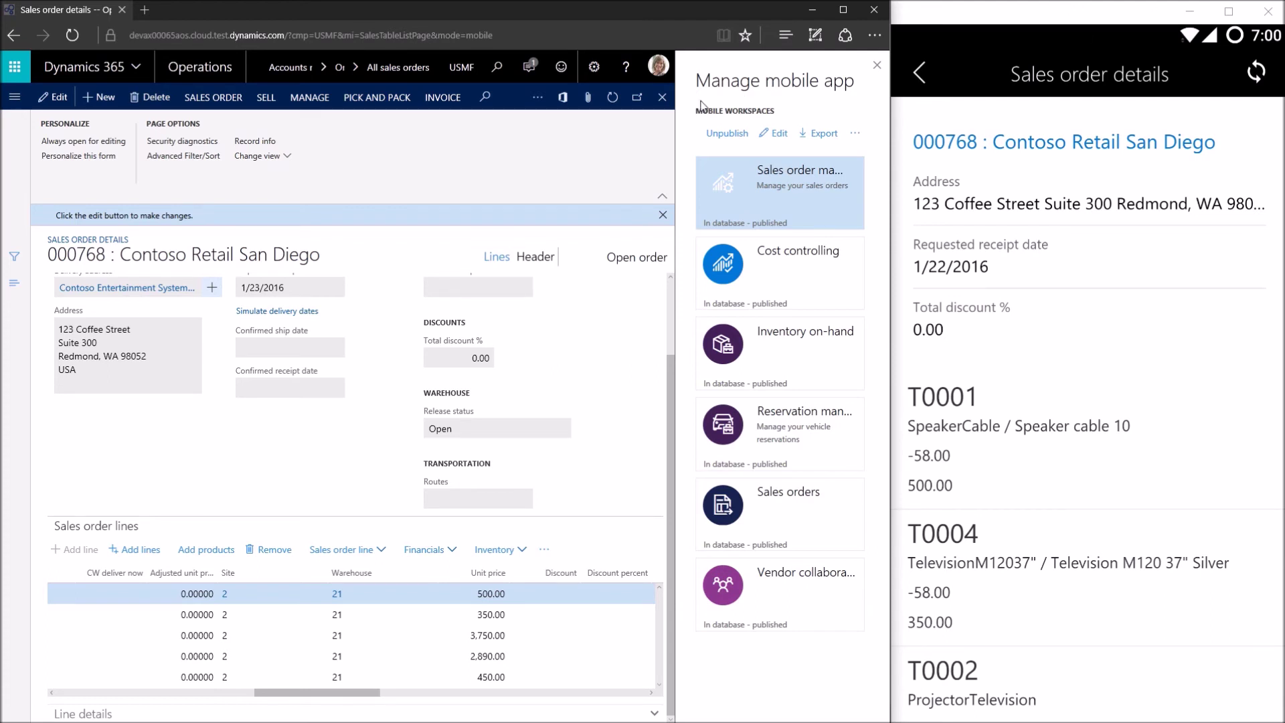
In the web client, return to the All sales orders list and add Sales order as a filter field.
click(662, 98)
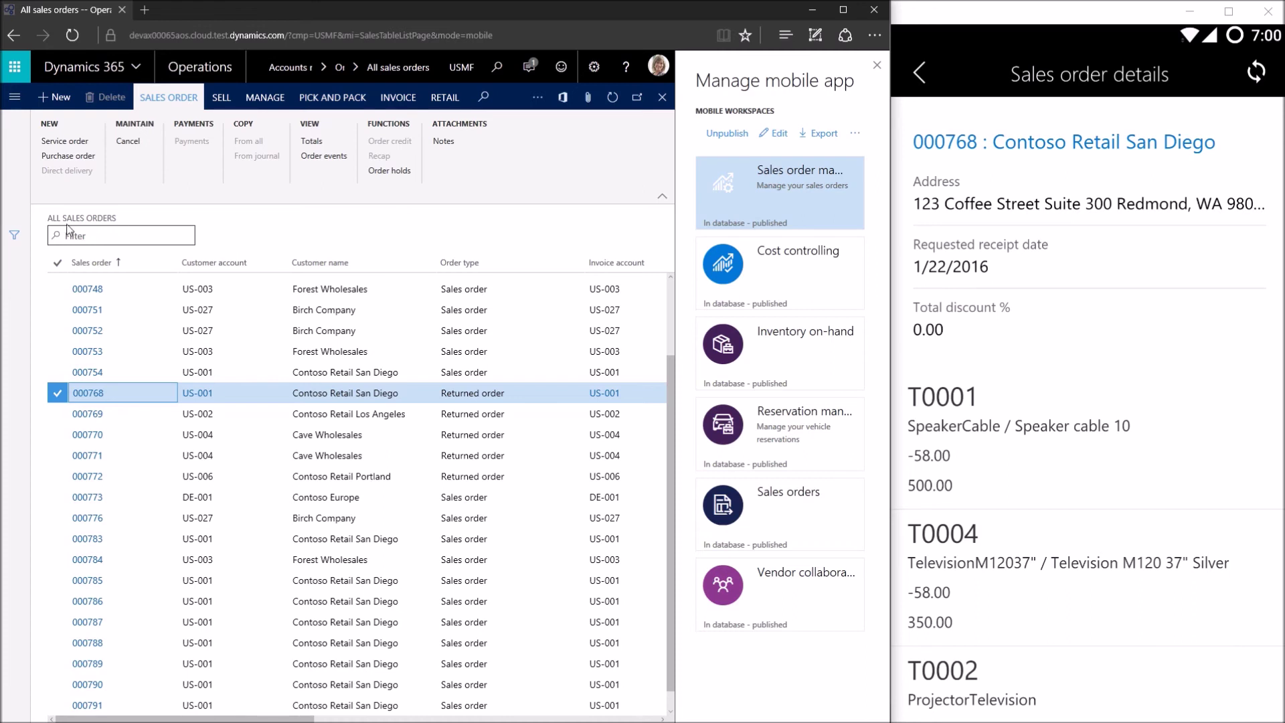
click(13, 236)
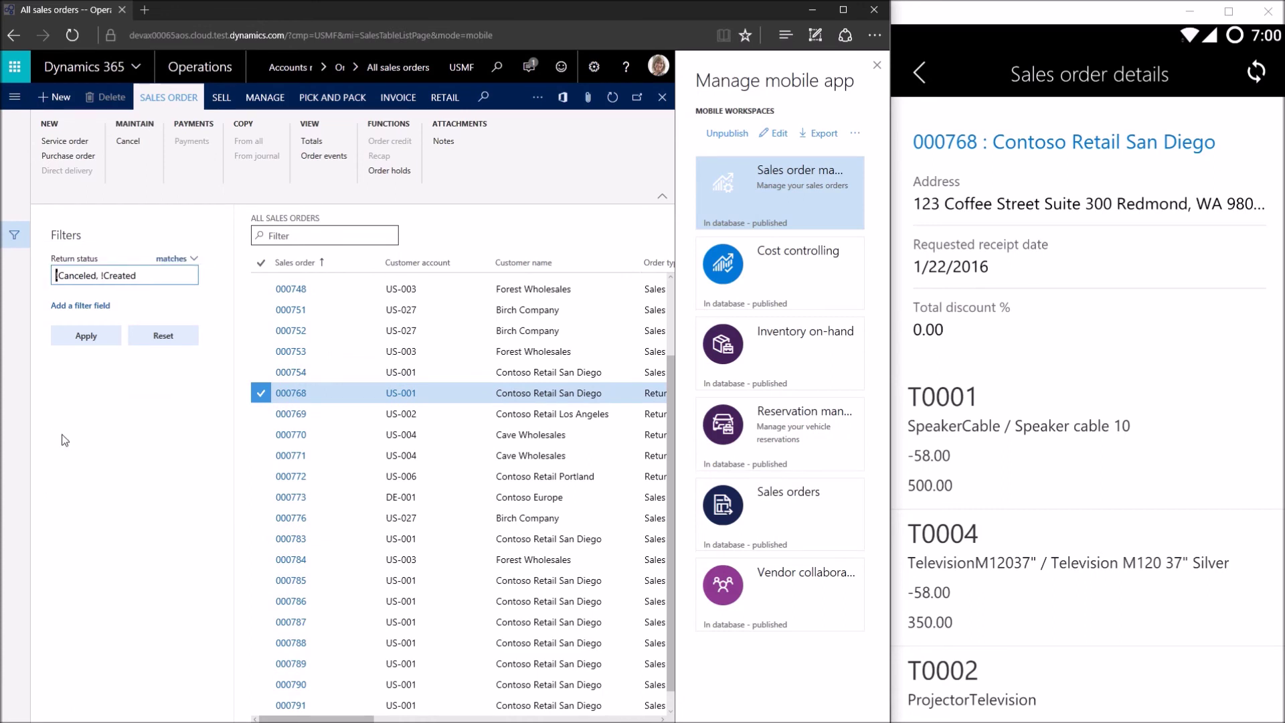
click(310, 264)
click(99, 306)
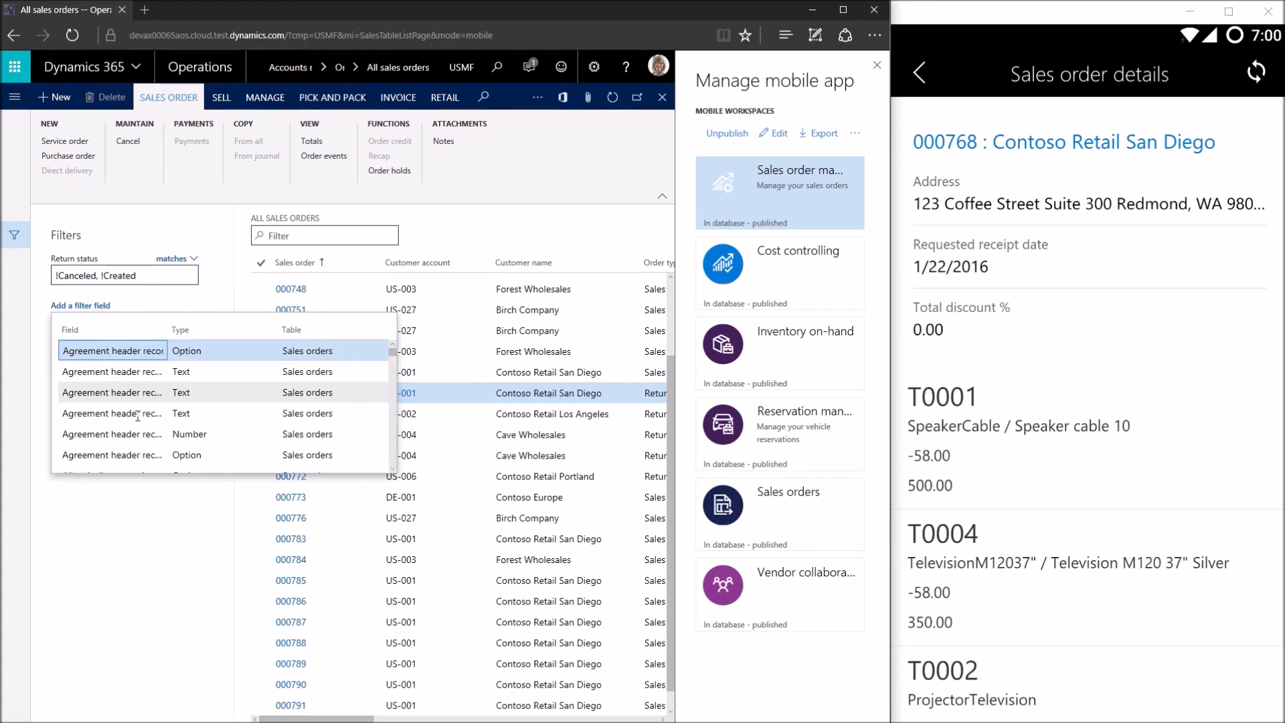
scroll(145, 412, down, 5)
scroll(146, 412, down, 10)
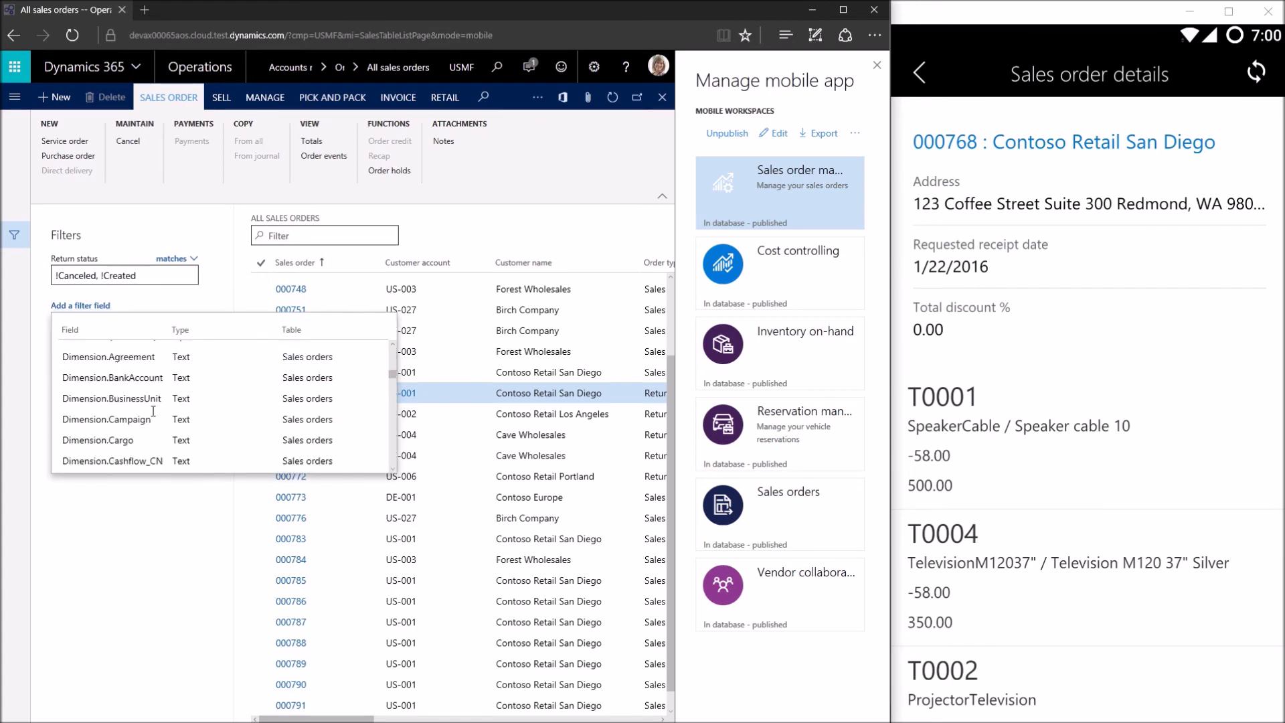
scroll(156, 412, down, 10)
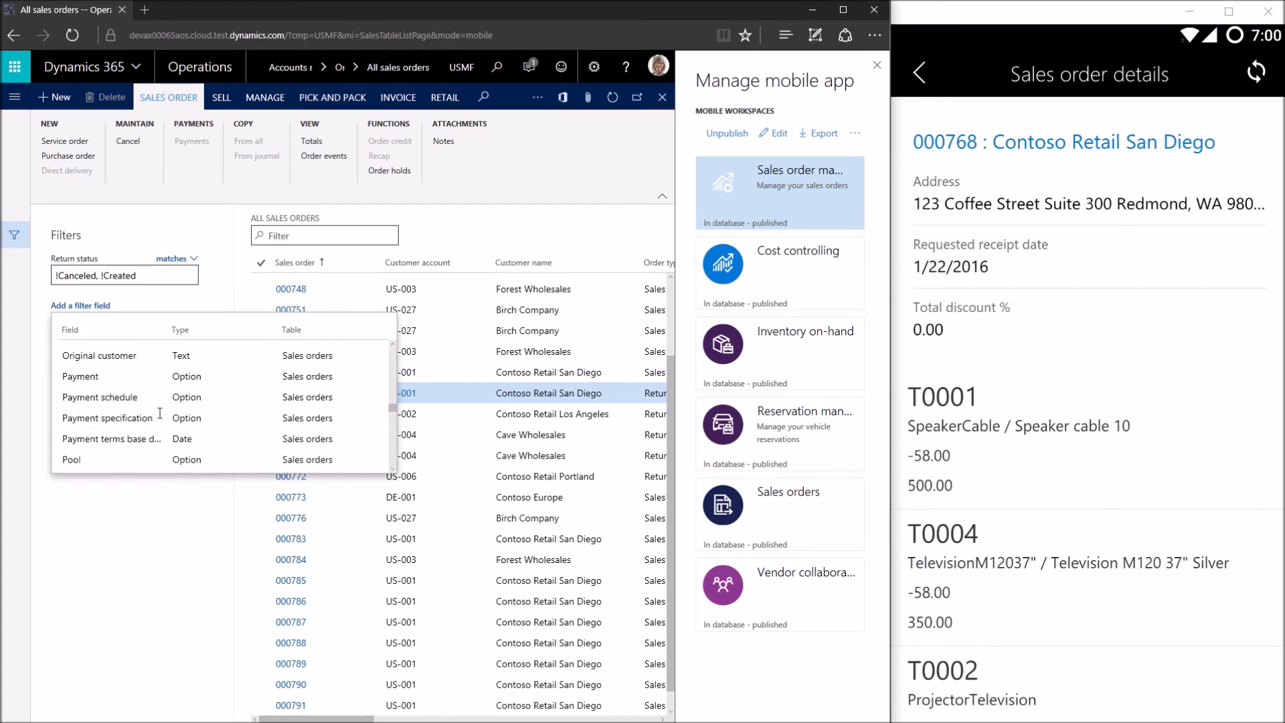
scroll(162, 413, down, 2)
scroll(163, 413, down, 2)
scroll(163, 412, up, 5)
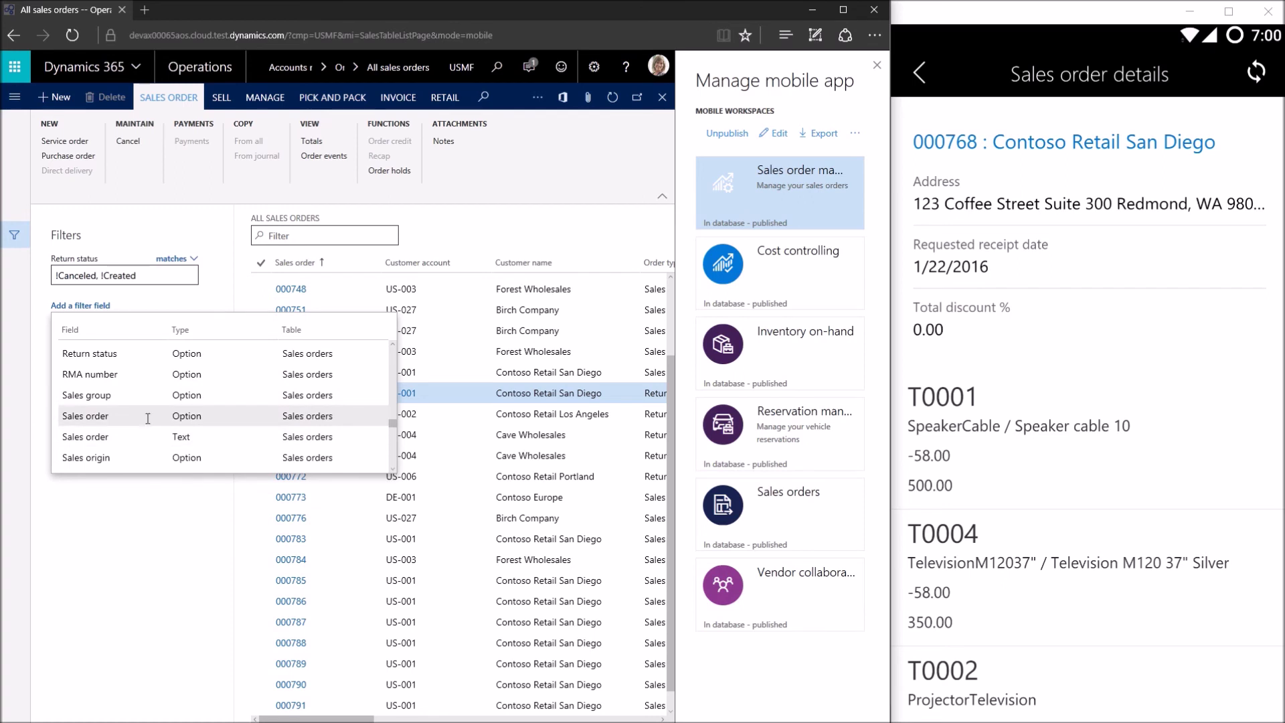
click(148, 417)
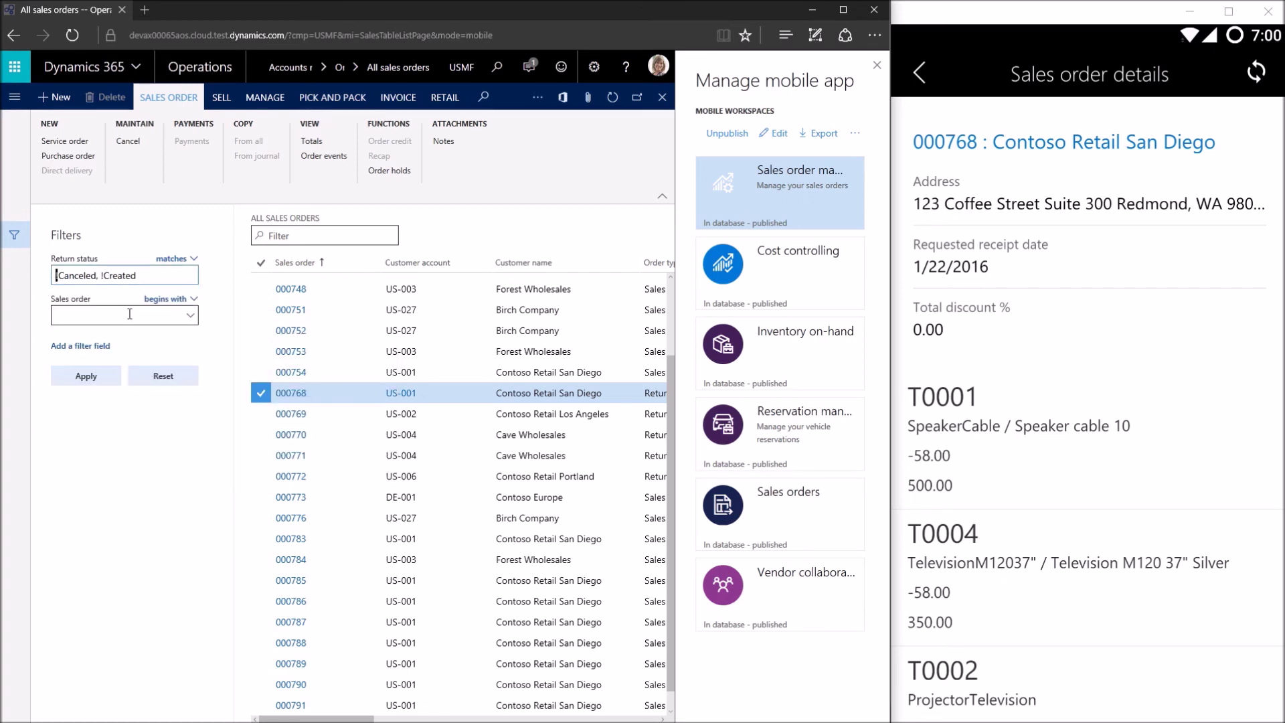
Filter the list by the order number shown in the mobile app and open the matching order to compare its header and lines.
click(129, 314)
text(000768)
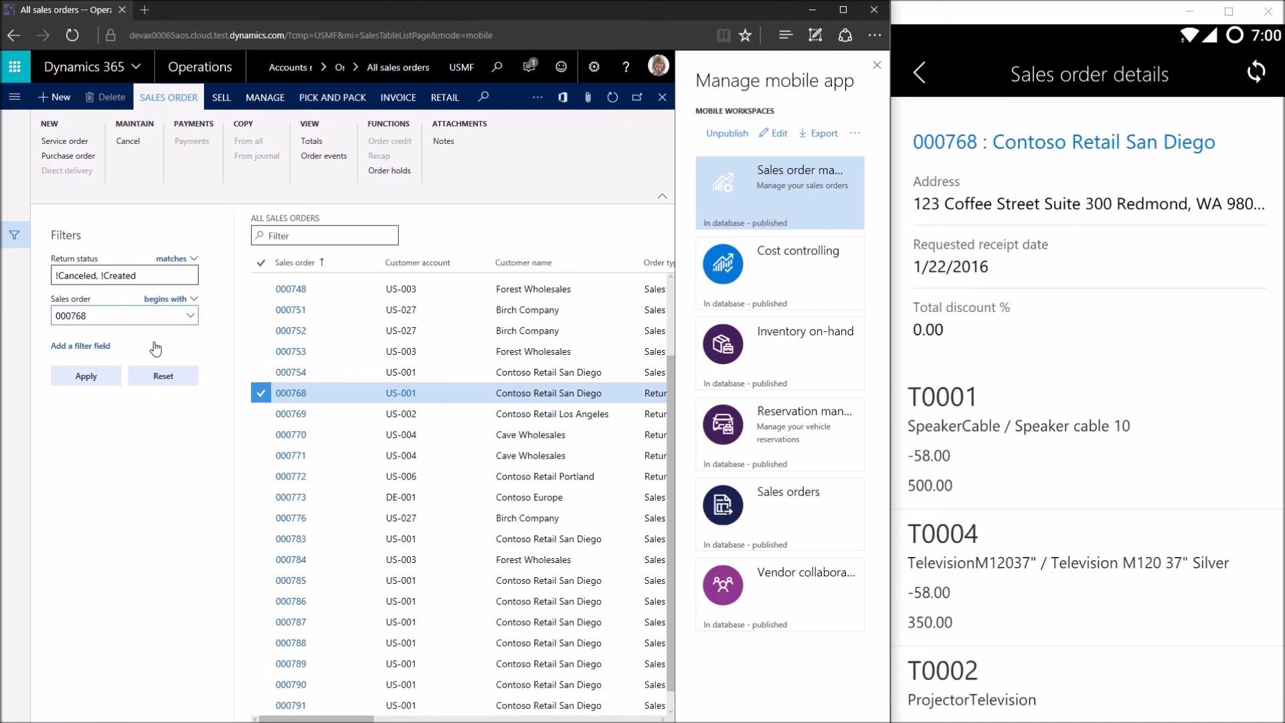
click(94, 376)
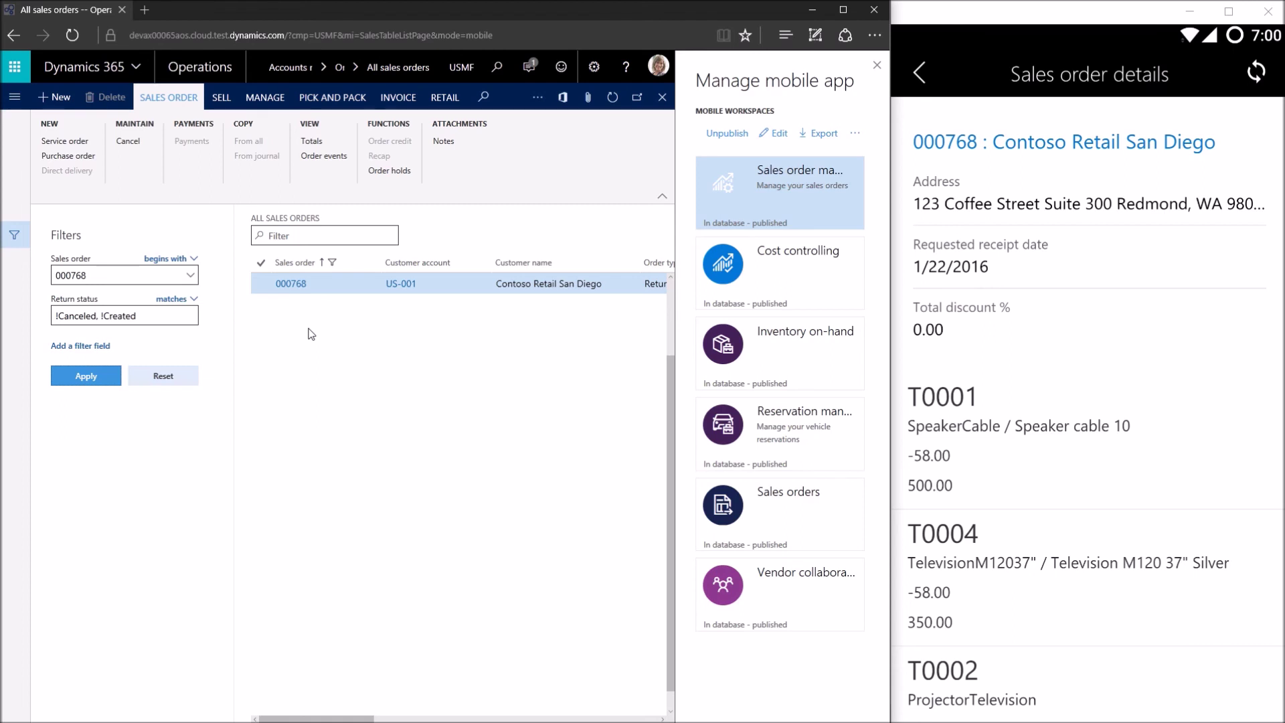
click(299, 287)
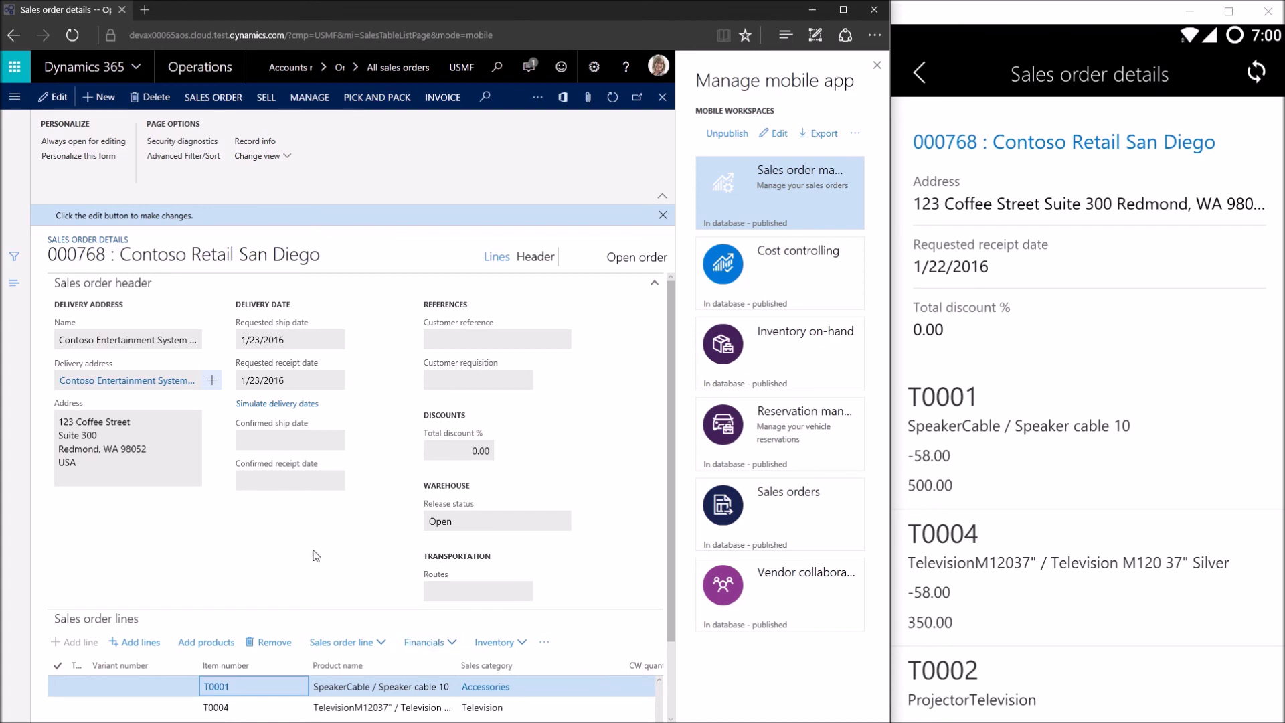
scroll(316, 556, down, 1)
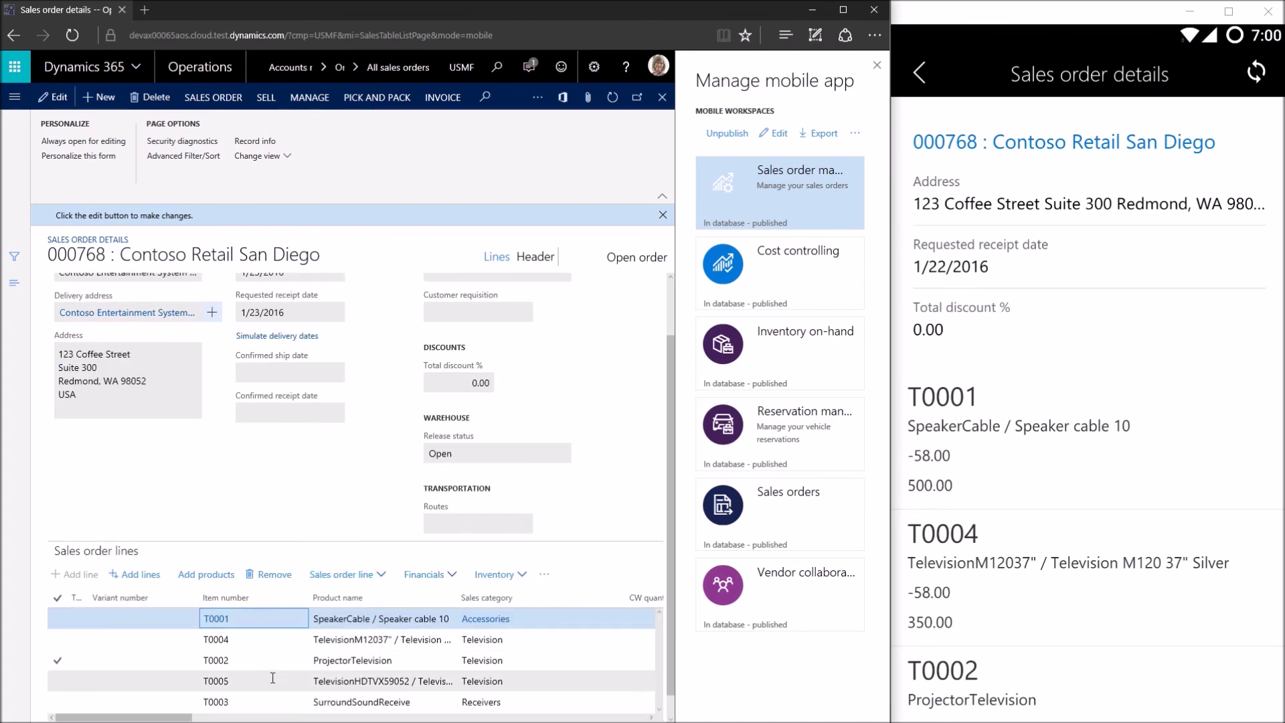